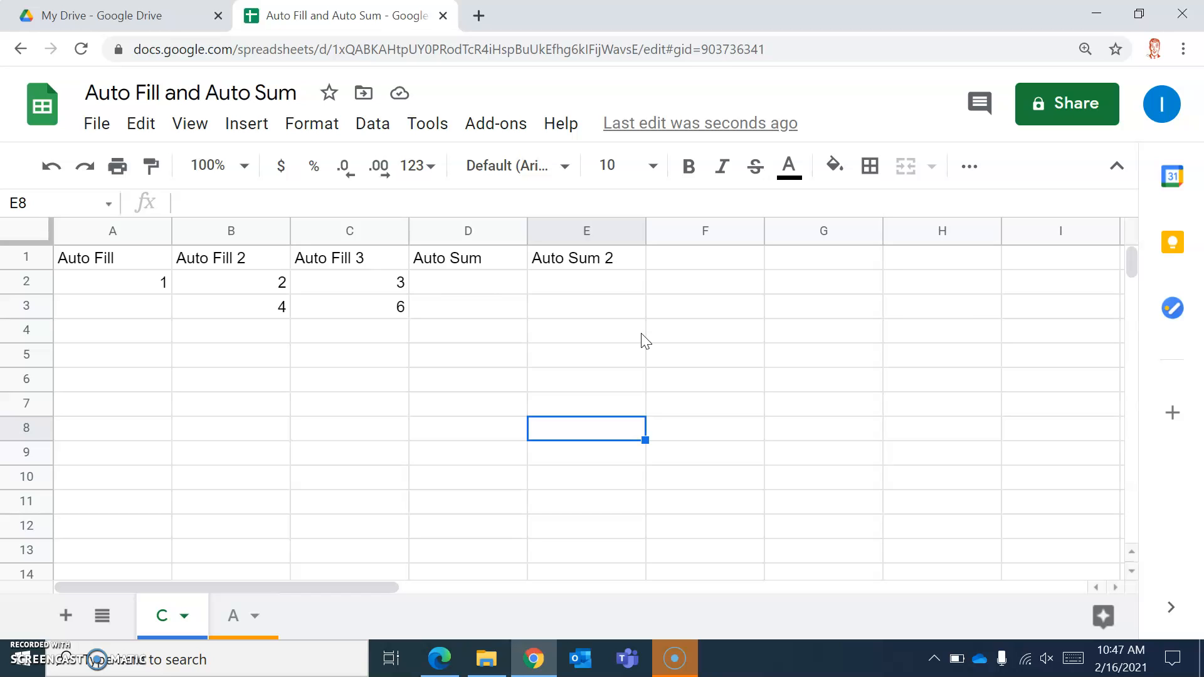
{"action": "left_click", "coordinate": [142, 289]}
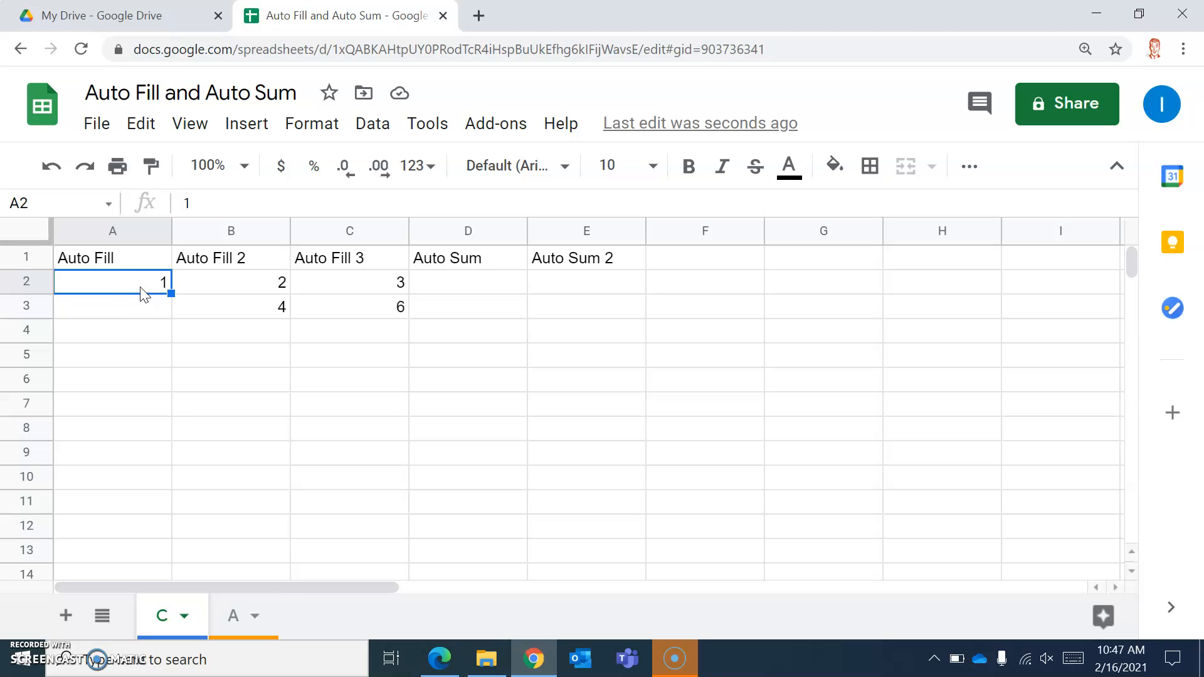
{"action": "left_click", "coordinate": [146, 311]}
{"action": "type", "text": "1"}
{"action": "key", "text": "Return"}
{"action": "left_click", "coordinate": [128, 362]}
{"action": "left_click", "coordinate": [158, 317]}
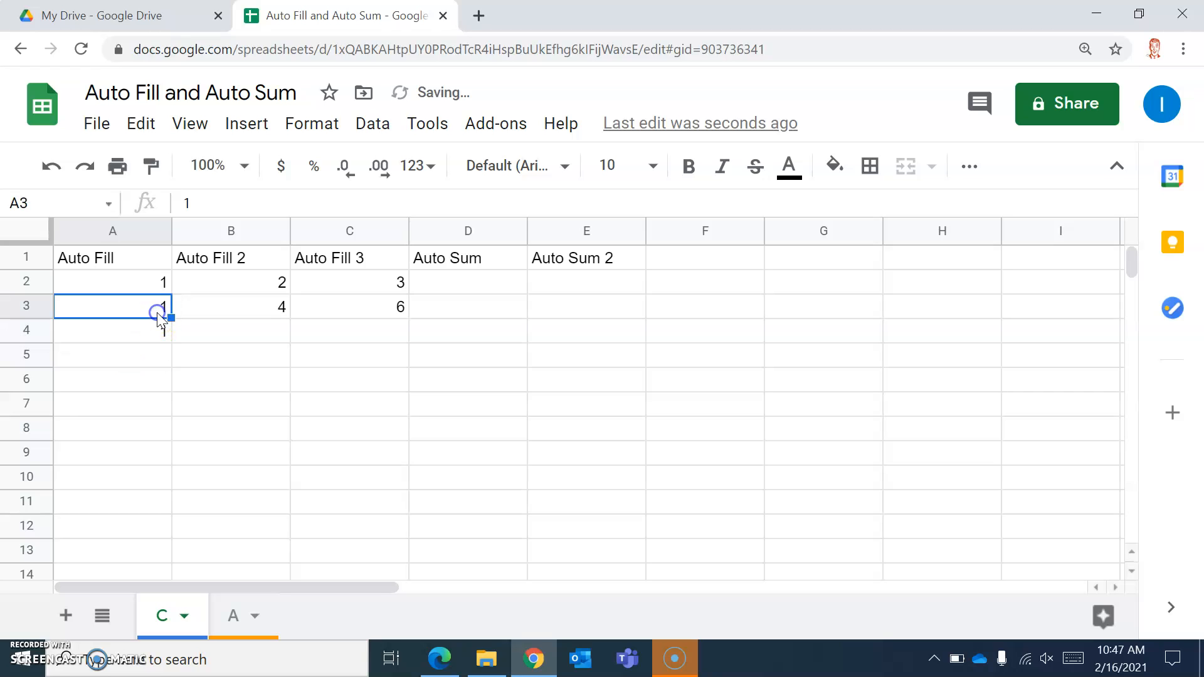
{"action": "left_click", "coordinate": [150, 331]}
{"action": "left_click", "coordinate": [141, 373]}
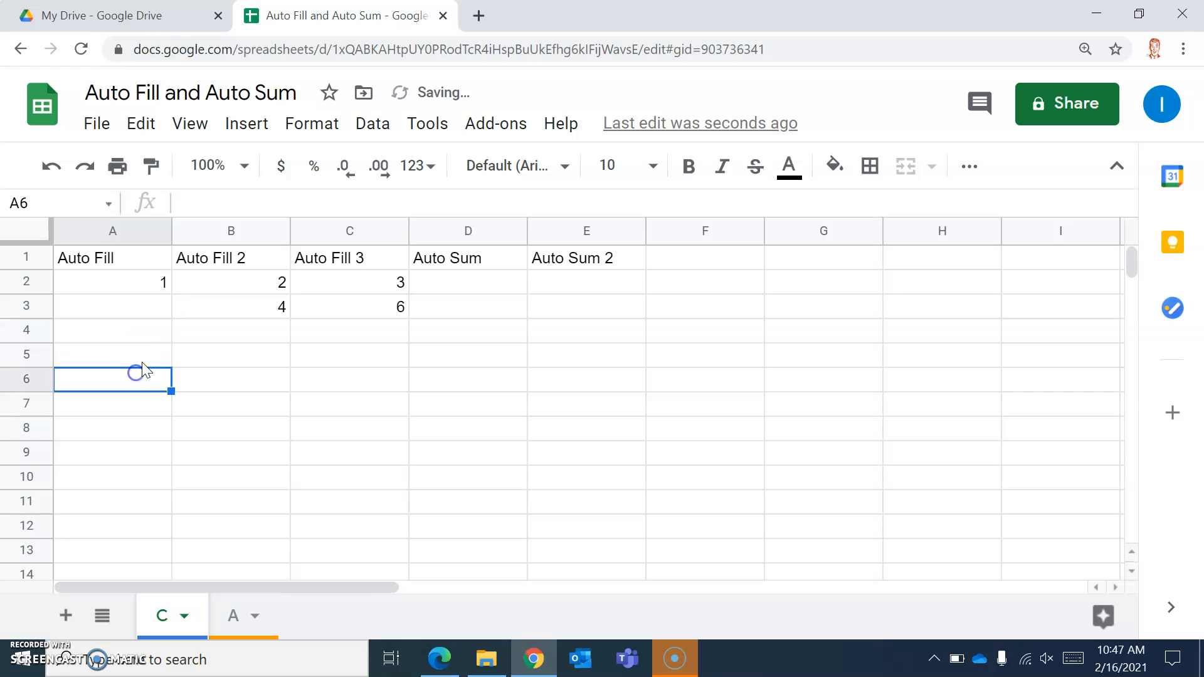
Auto-fill the value in A2 down the Auto Fill column to A10.
{"action": "left_click", "coordinate": [125, 286]}
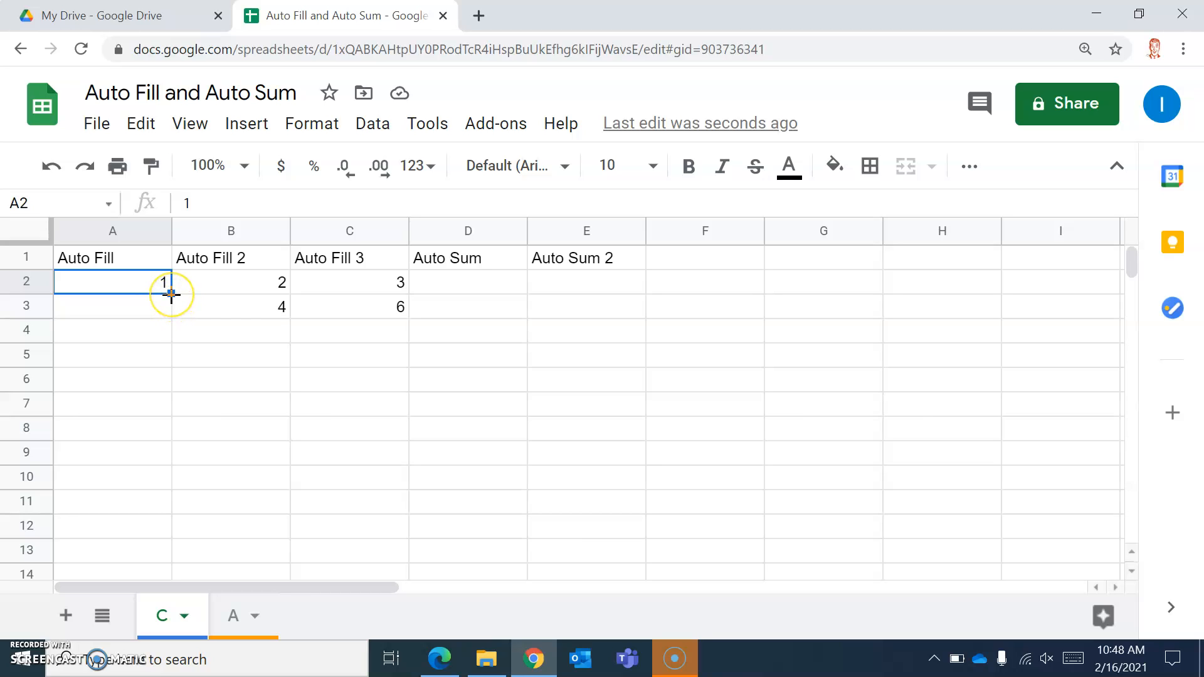
{"action": "left_click_drag", "start_coordinate": [171, 294], "coordinate": [165, 475]}
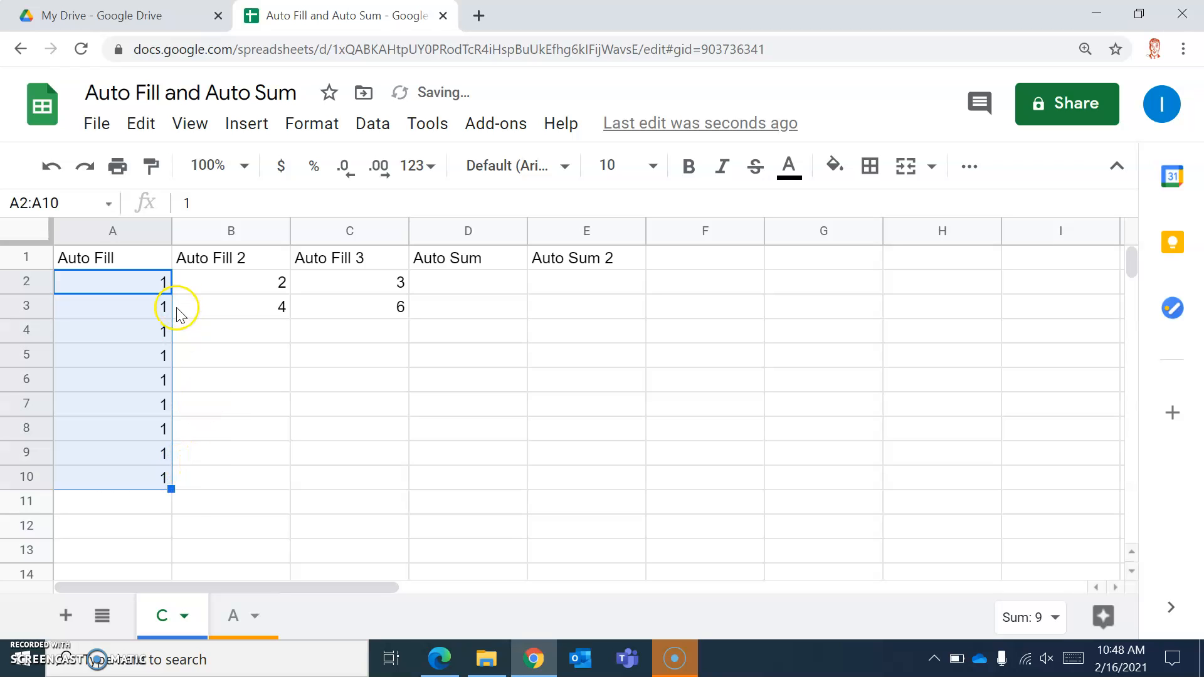
{"action": "left_click", "coordinate": [199, 335]}
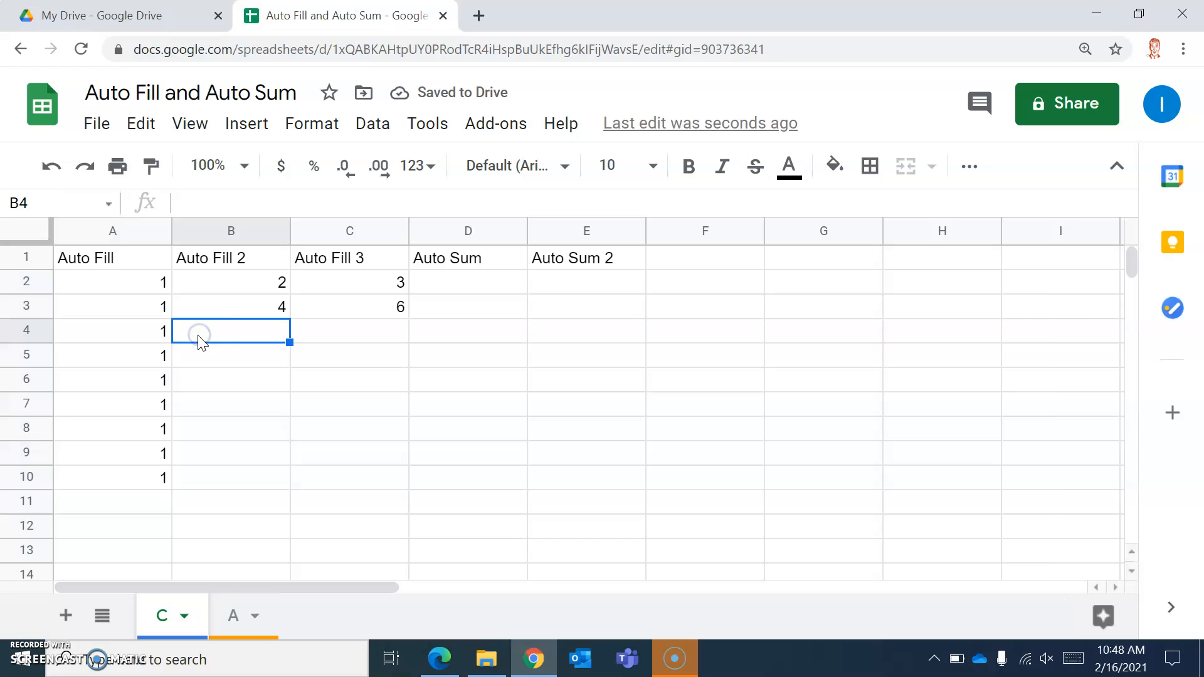
Extend the number patterns in B2:B3 and C2:C3 down to row 10 with auto-fill.
{"action": "left_click", "coordinate": [237, 338]}
{"action": "left_click_drag", "start_coordinate": [253, 279], "coordinate": [254, 305]}
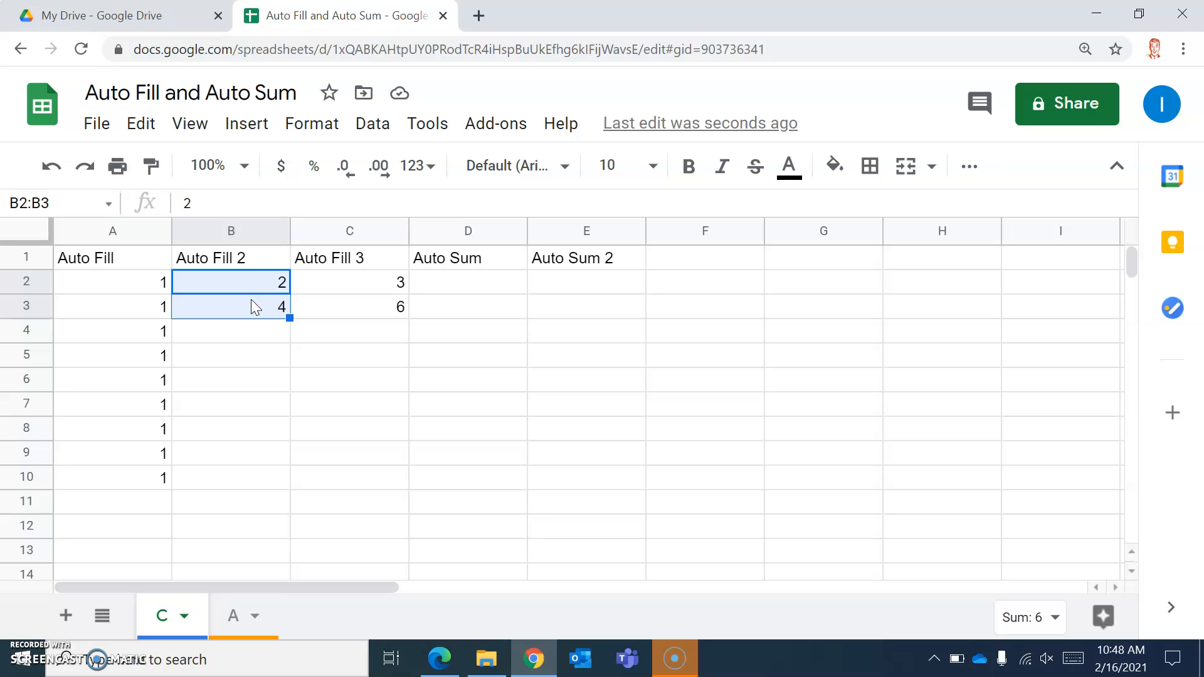
{"action": "left_click_drag", "start_coordinate": [289, 317], "coordinate": [289, 317]}
{"action": "left_click_drag", "start_coordinate": [290, 318], "coordinate": [274, 485]}
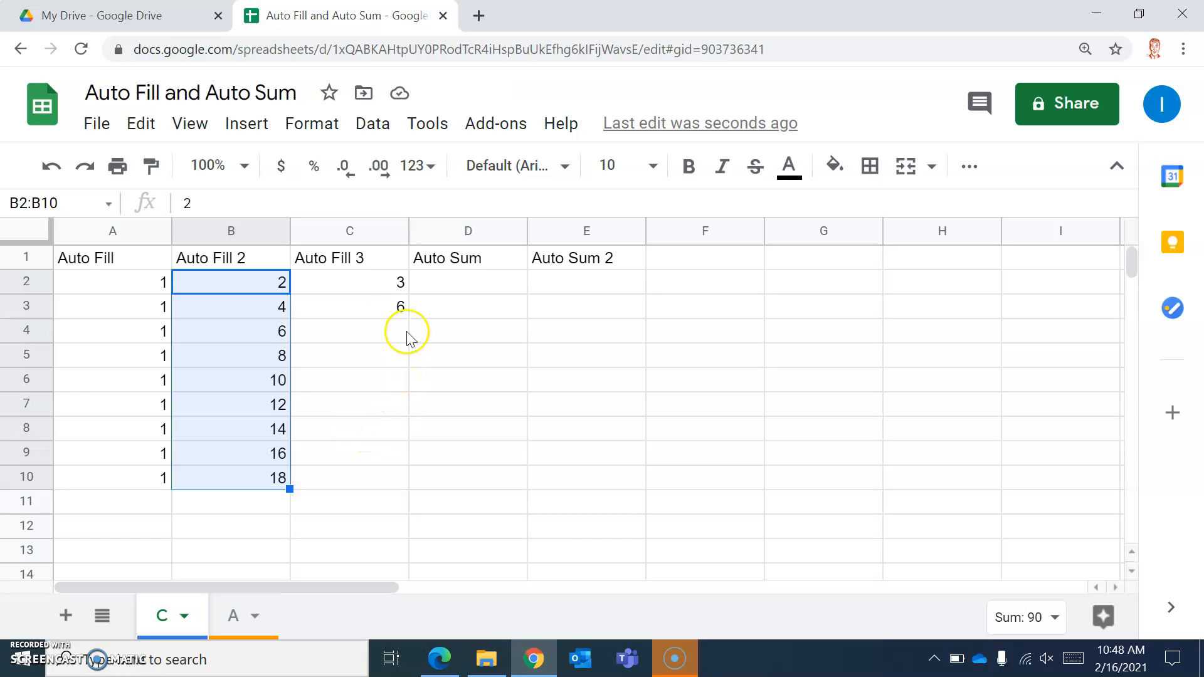
{"action": "left_click_drag", "start_coordinate": [375, 289], "coordinate": [374, 303]}
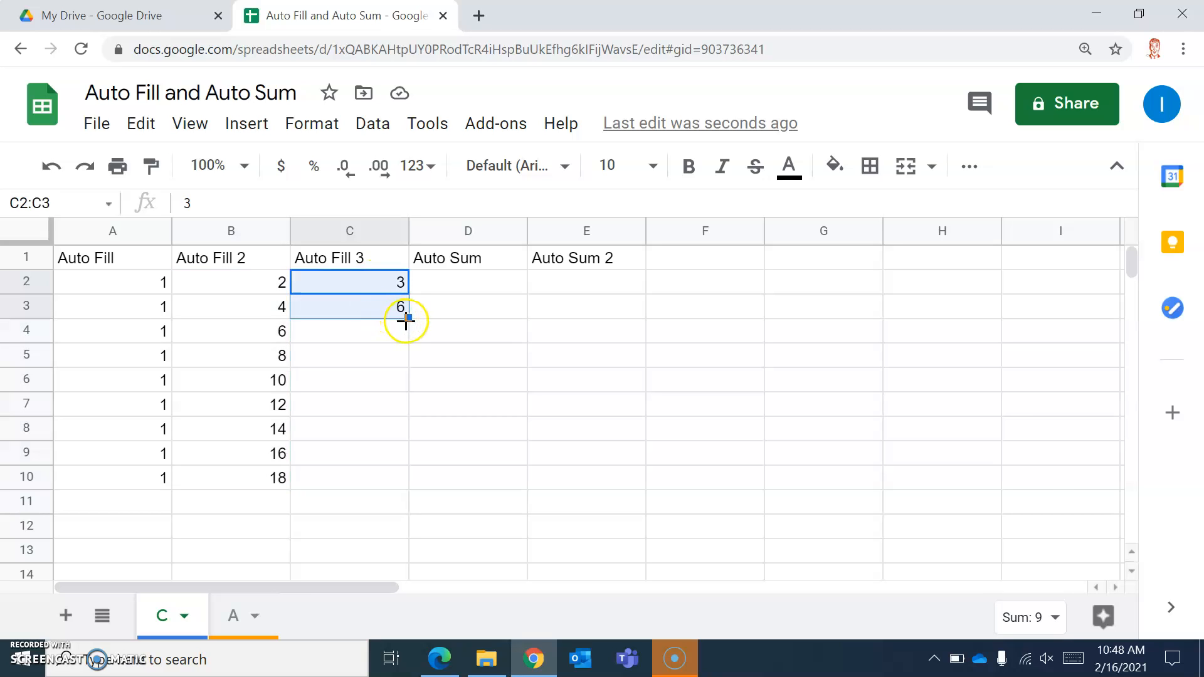
{"action": "left_click_drag", "start_coordinate": [406, 318], "coordinate": [392, 473]}
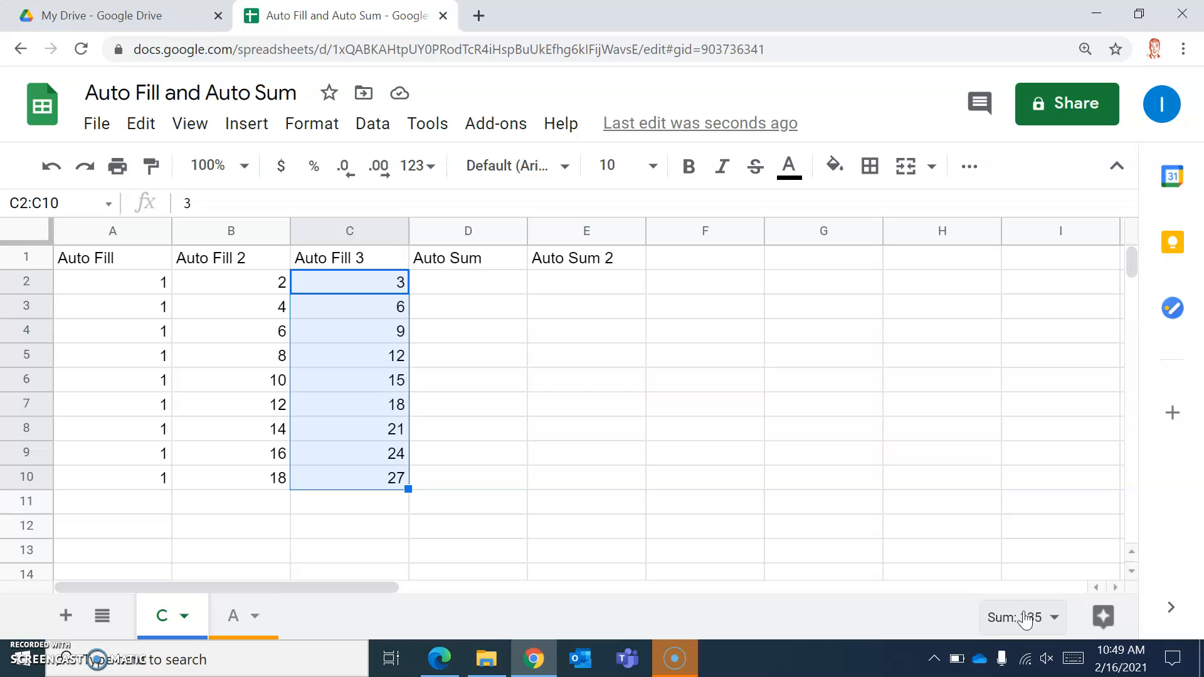
Review the summary statistics and the Explore suggestions for C2:C10.
{"action": "left_click", "coordinate": [1054, 625]}
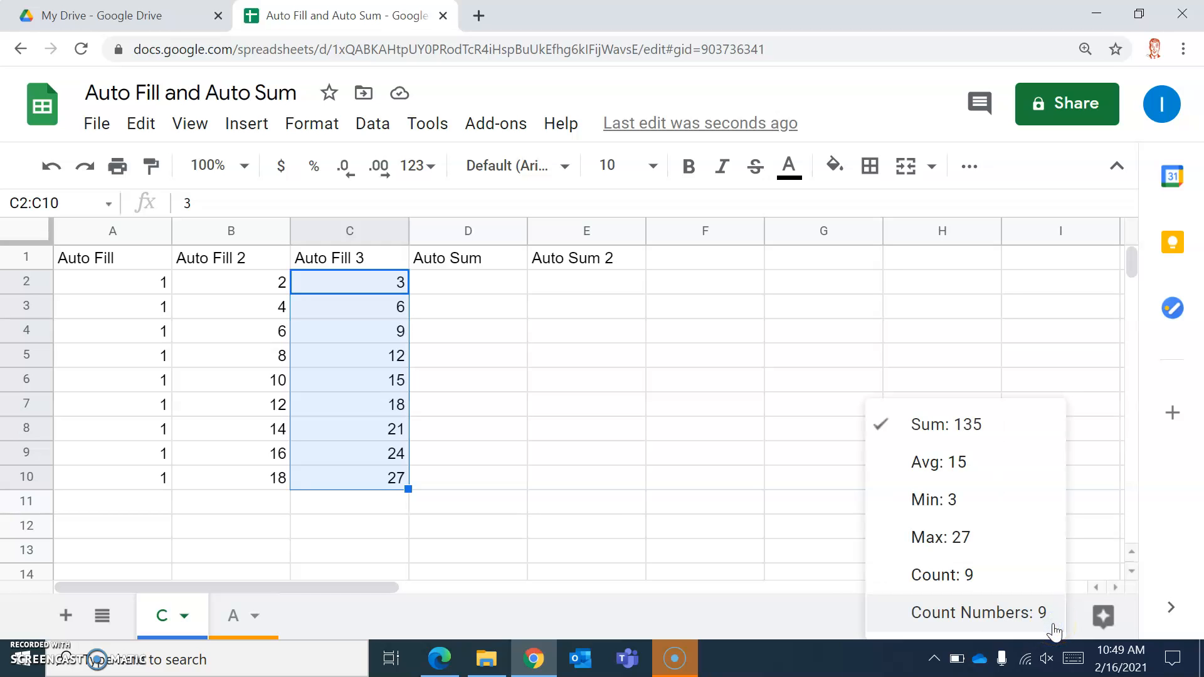
{"action": "left_click", "coordinate": [1091, 617]}
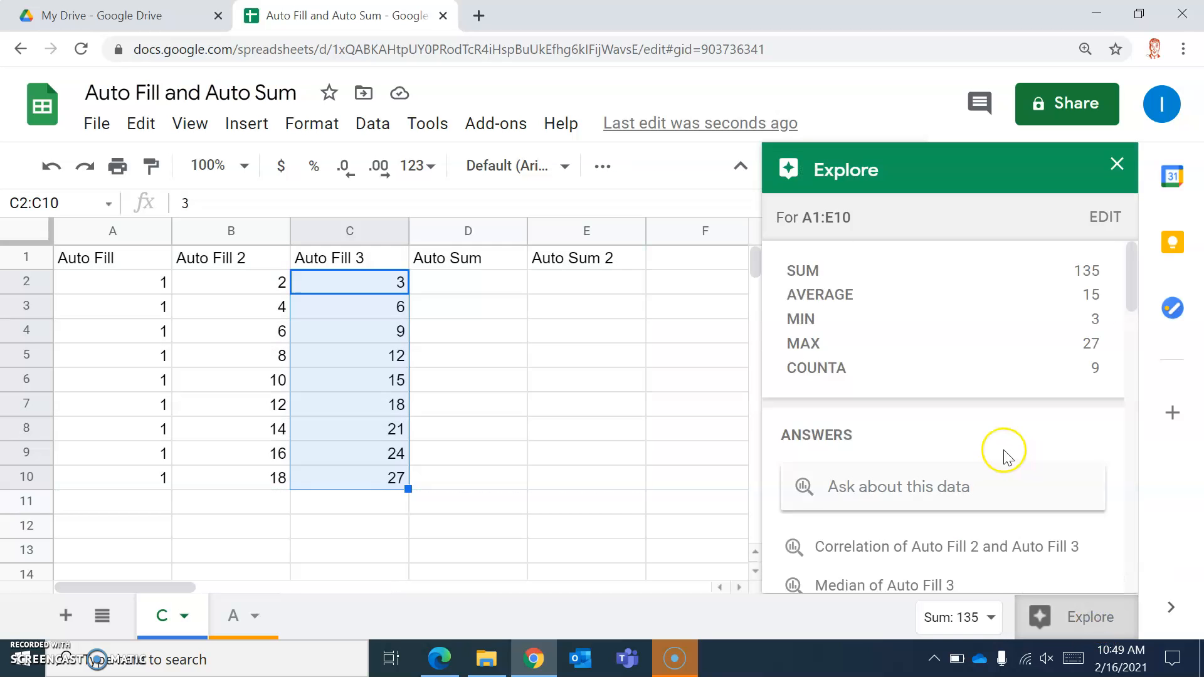
{"action": "scroll", "coordinate": [1000, 451], "scroll_direction": "down", "scroll_amount": 5}
{"action": "scroll", "coordinate": [998, 443], "scroll_direction": "down", "scroll_amount": 10}
{"action": "scroll", "coordinate": [998, 438], "scroll_direction": "down", "scroll_amount": 8}
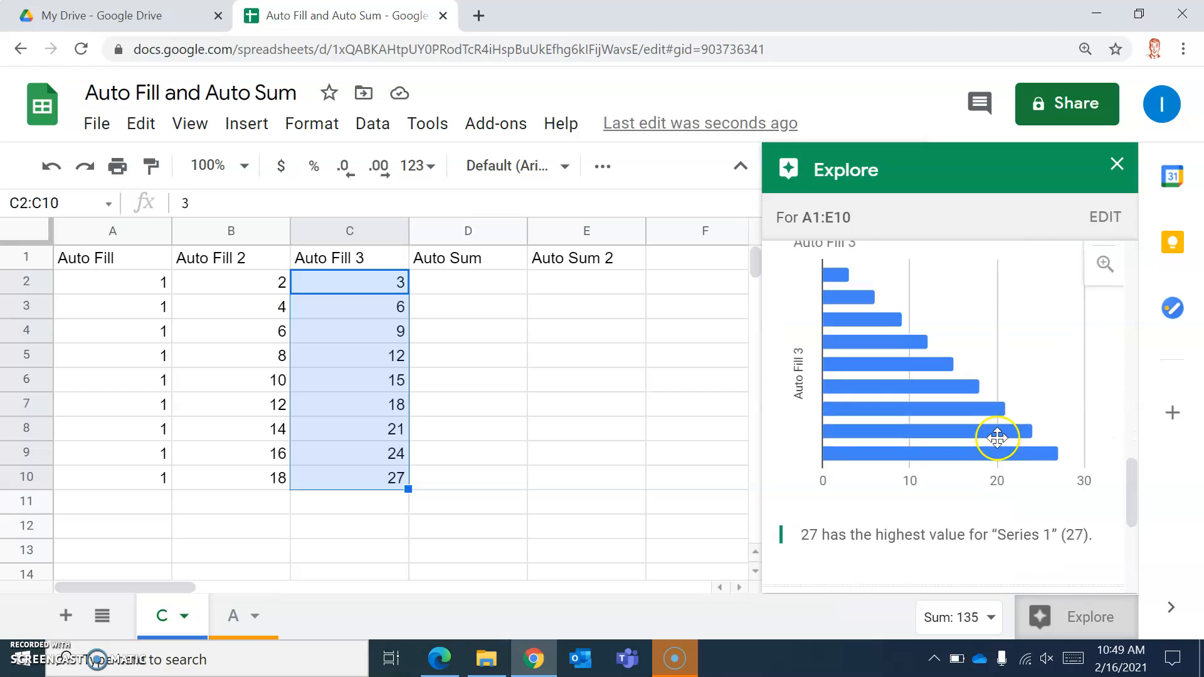
{"action": "scroll", "coordinate": [997, 437], "scroll_direction": "up", "scroll_amount": 20}
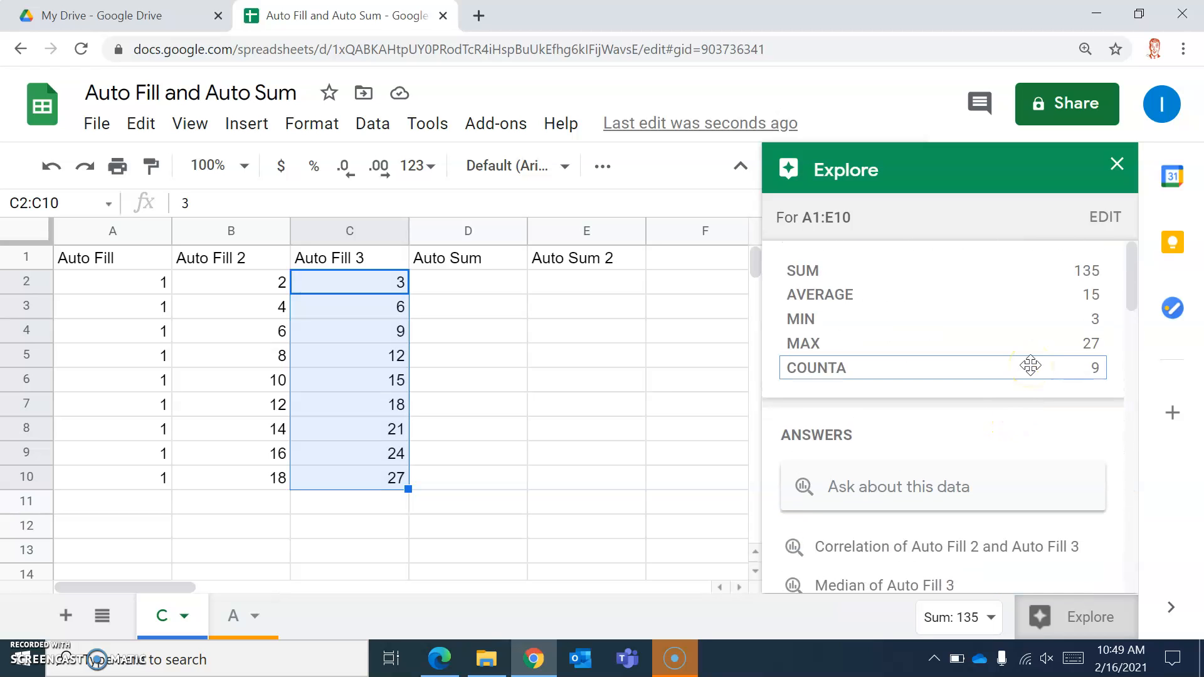
{"action": "left_click", "coordinate": [1111, 165]}
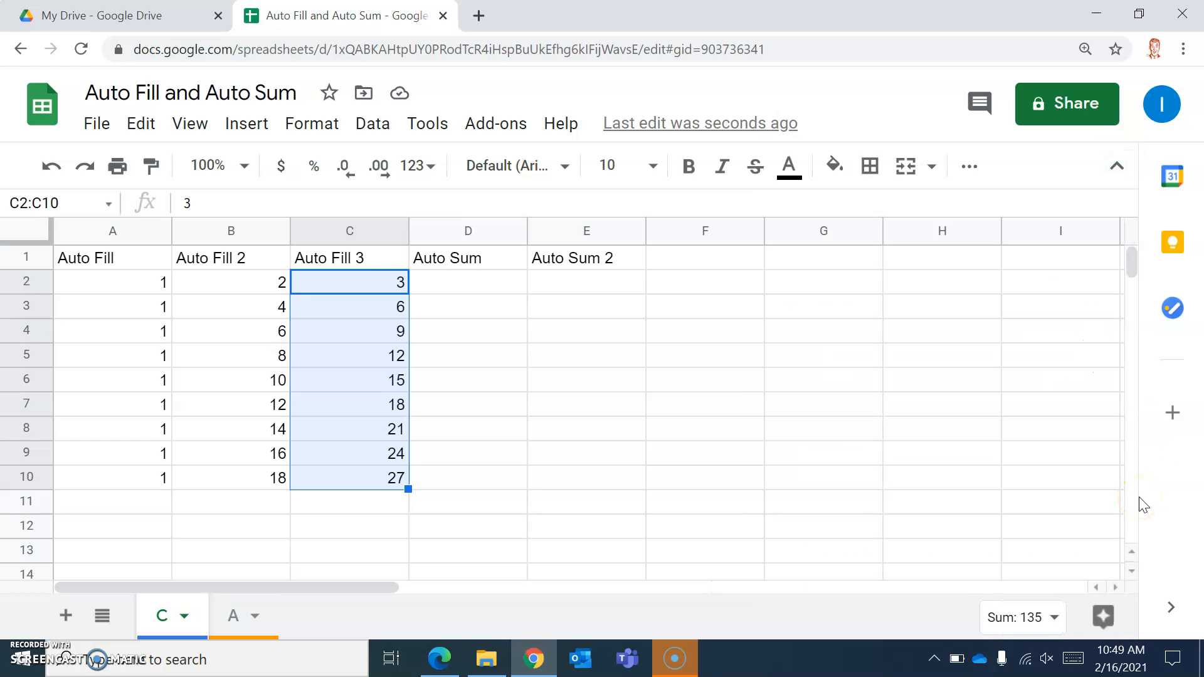
Check the quick sum of A2:C10 and the summary calculations for B2:B10.
{"action": "left_click", "coordinate": [545, 493]}
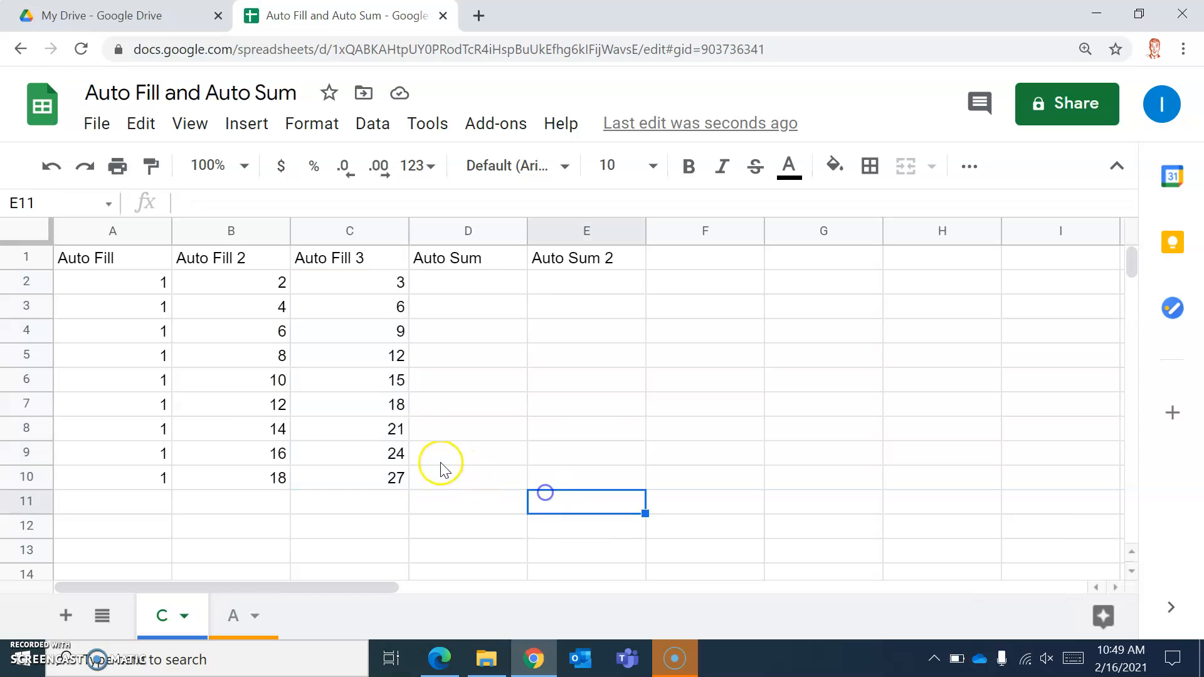
{"action": "left_click_drag", "start_coordinate": [389, 479], "coordinate": [133, 289]}
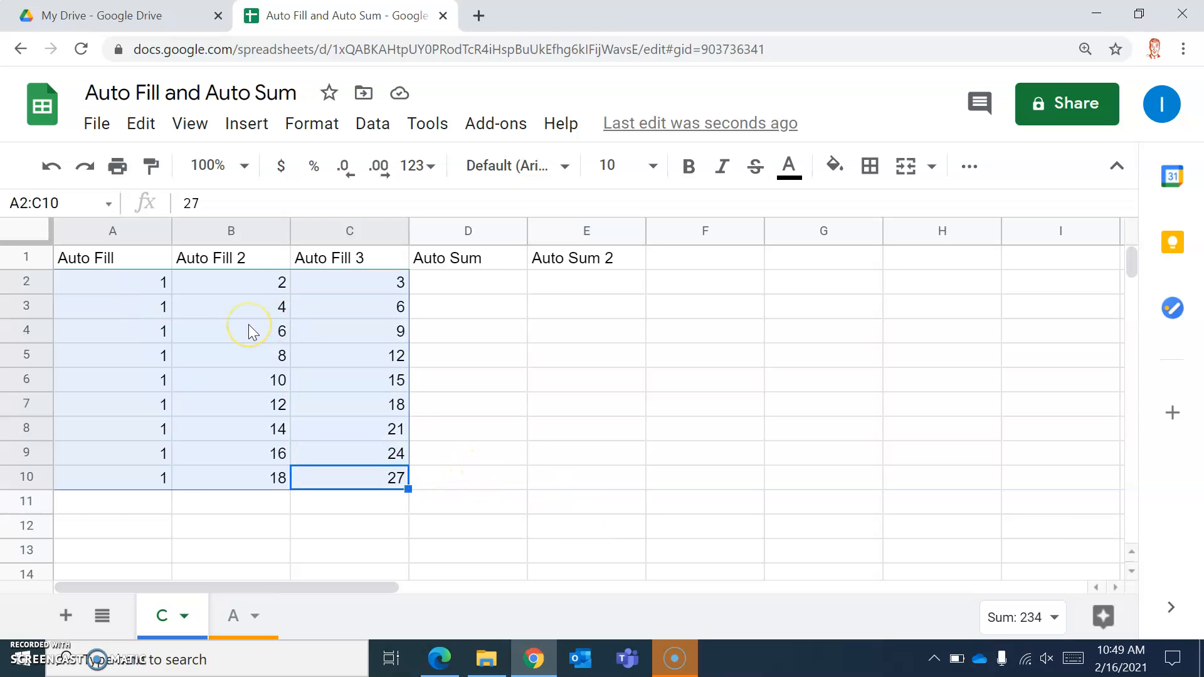
{"action": "left_click", "coordinate": [552, 420]}
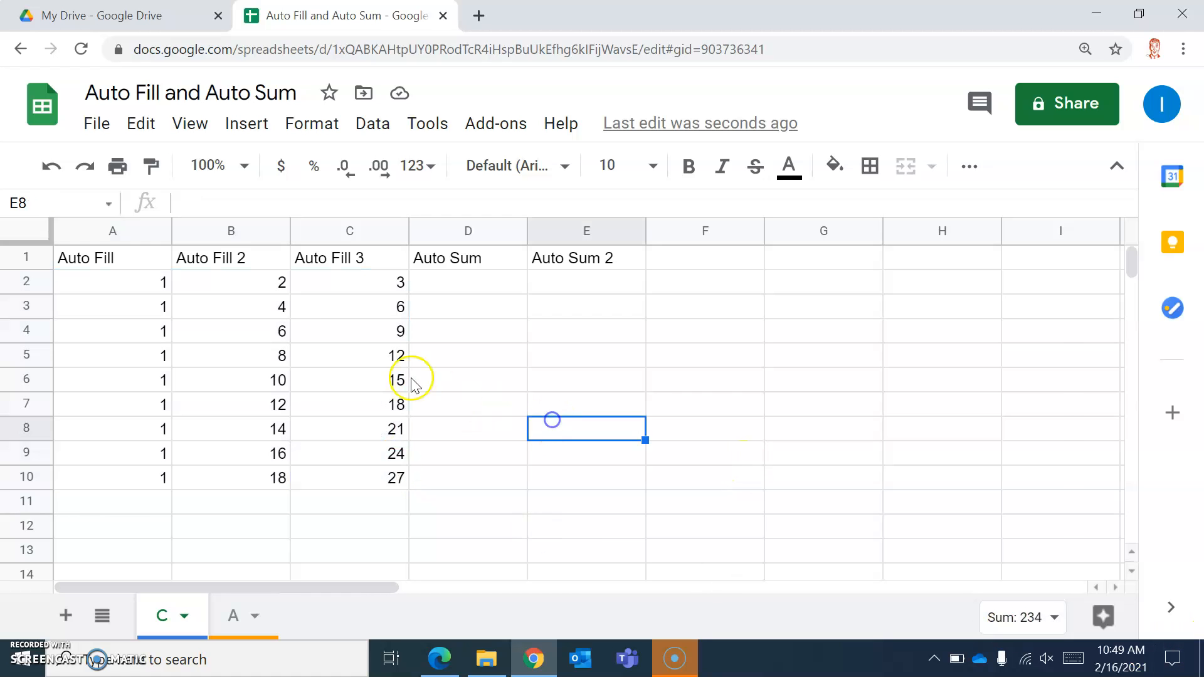
{"action": "left_click_drag", "start_coordinate": [247, 282], "coordinate": [263, 470]}
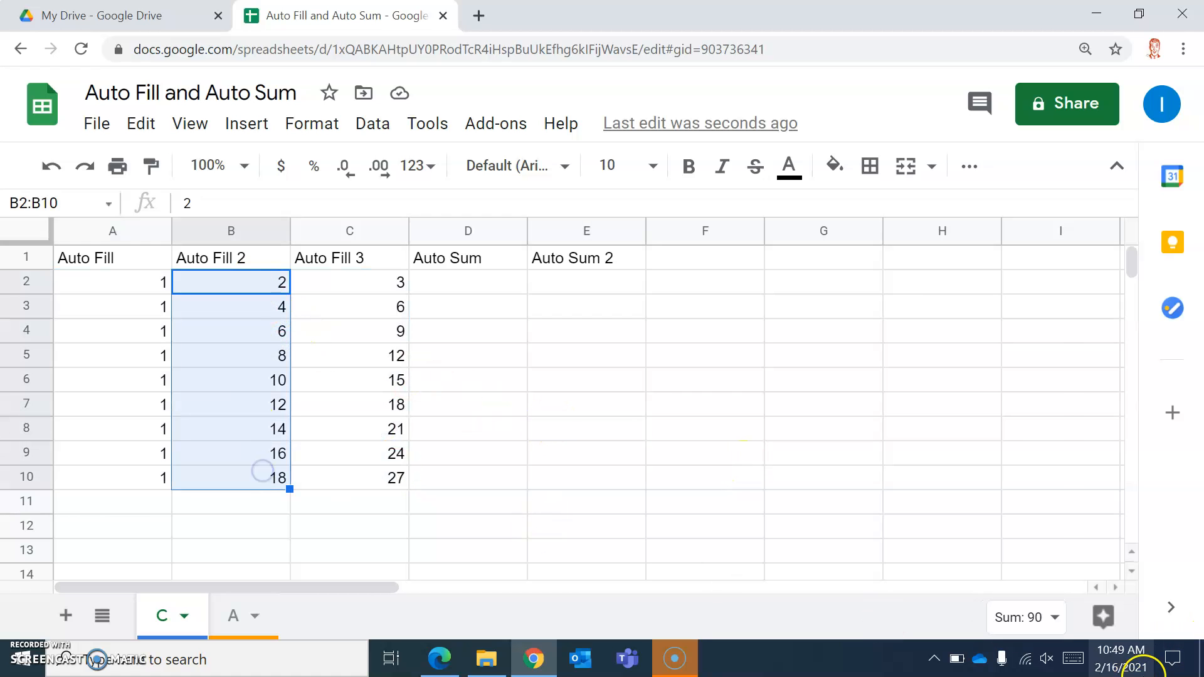
{"action": "left_click", "coordinate": [1056, 617]}
{"action": "left_click", "coordinate": [1102, 476]}
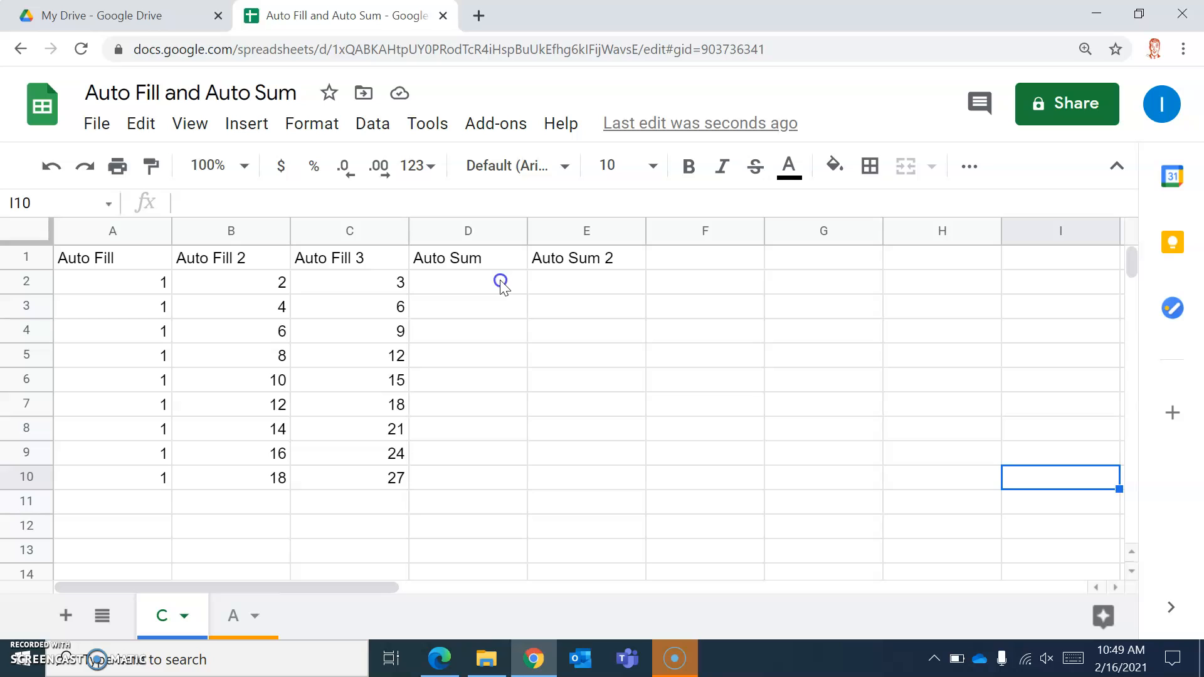
Enter 1 in D2 and 2 in D3, and auto-fill the series down to D10.
{"action": "left_click", "coordinate": [500, 282]}
{"action": "left_click", "coordinate": [504, 289]}
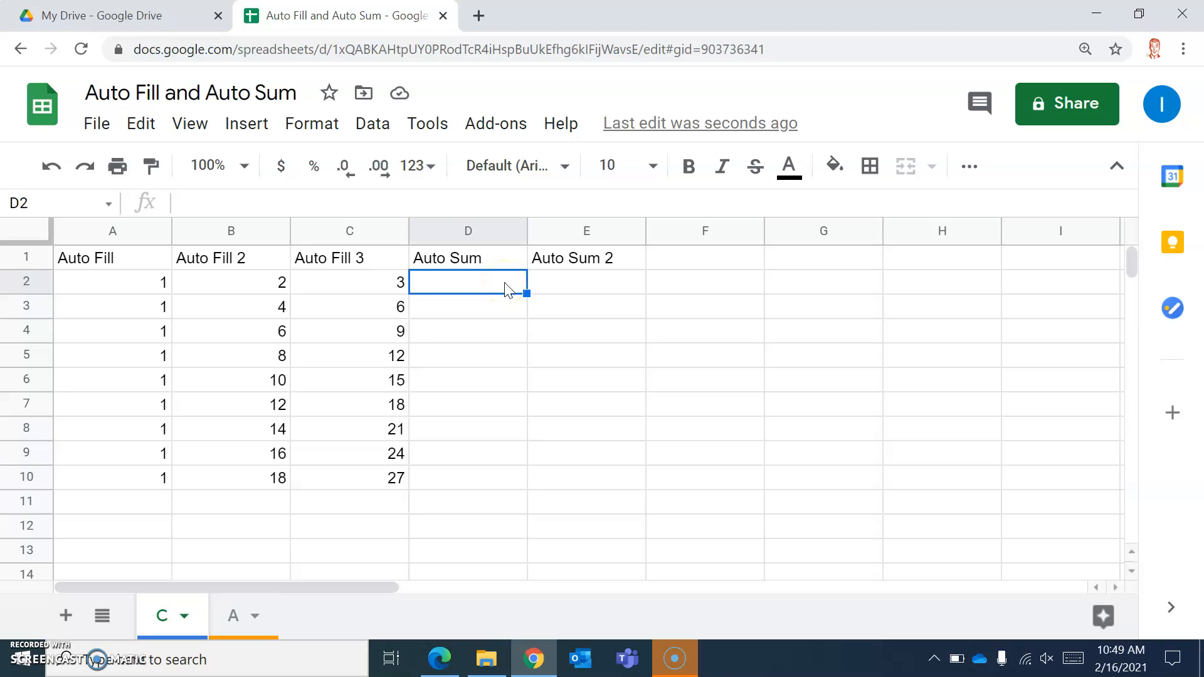
{"action": "type", "text": "1"}
{"action": "left_click", "coordinate": [507, 310]}
{"action": "type", "text": "2"}
{"action": "left_click", "coordinate": [491, 287]}
{"action": "left_click", "coordinate": [500, 305], "text": "shift"}
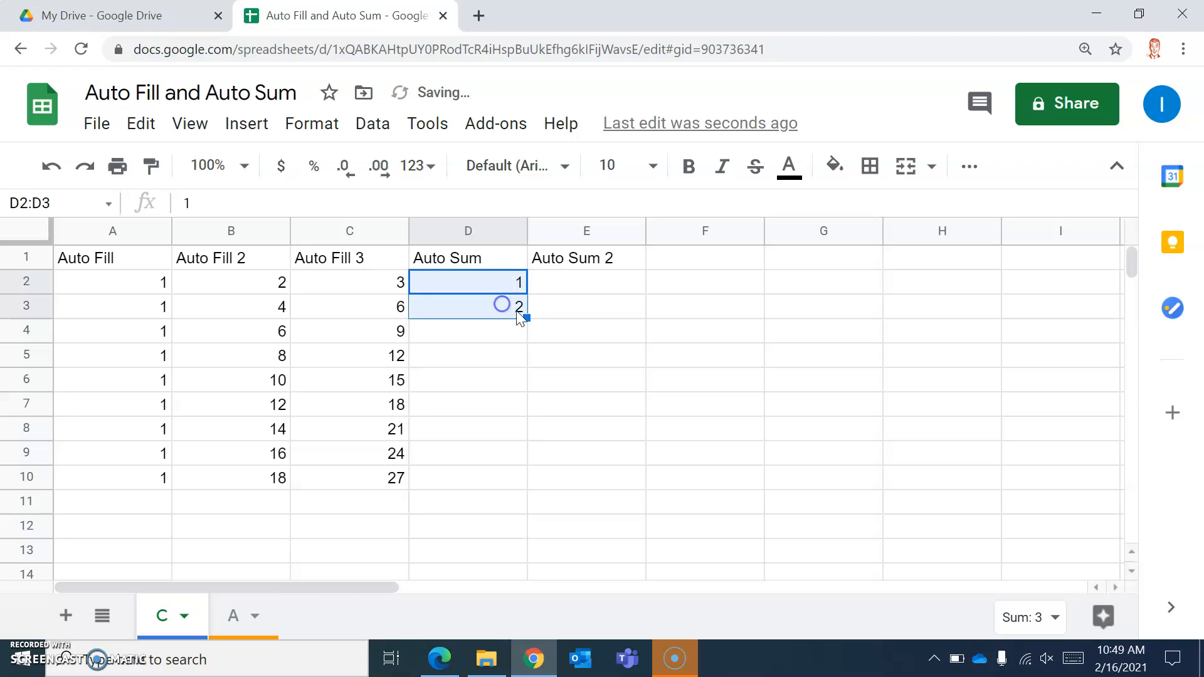
{"action": "left_click_drag", "start_coordinate": [525, 318], "coordinate": [518, 479]}
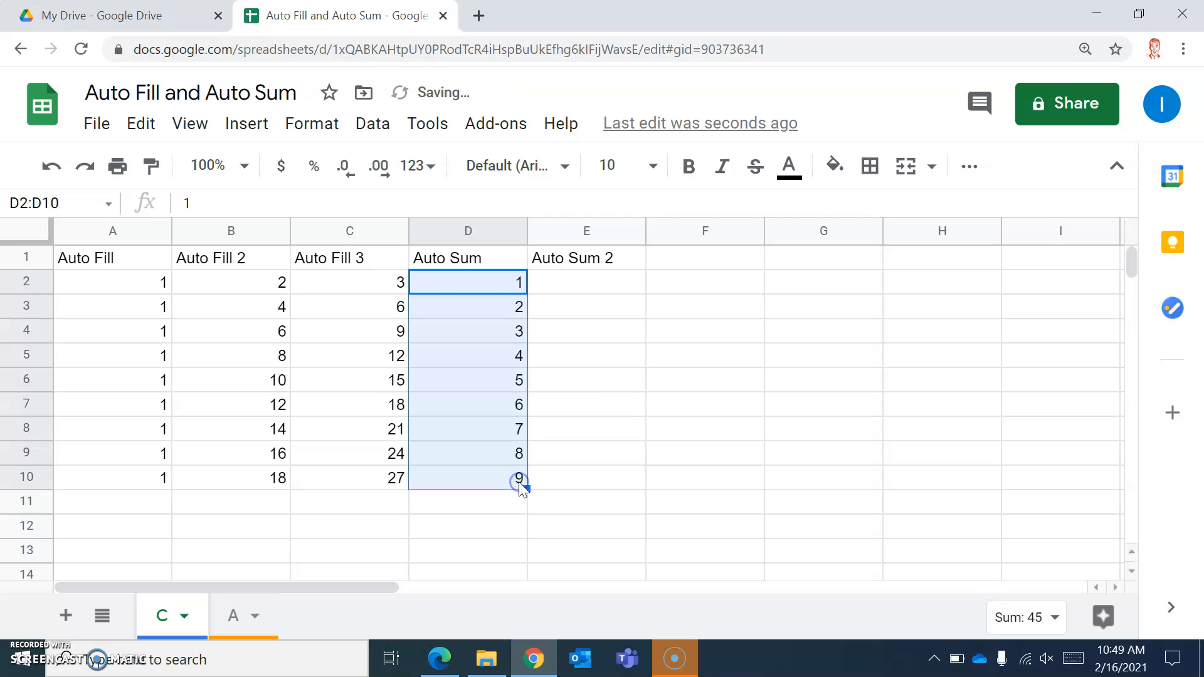
Enter 4 in E2 and 8 in E3, and continue the series down to E10.
{"action": "left_click", "coordinate": [625, 287]}
{"action": "type", "text": "4"}
{"action": "left_click", "coordinate": [603, 304]}
{"action": "type", "text": "8"}
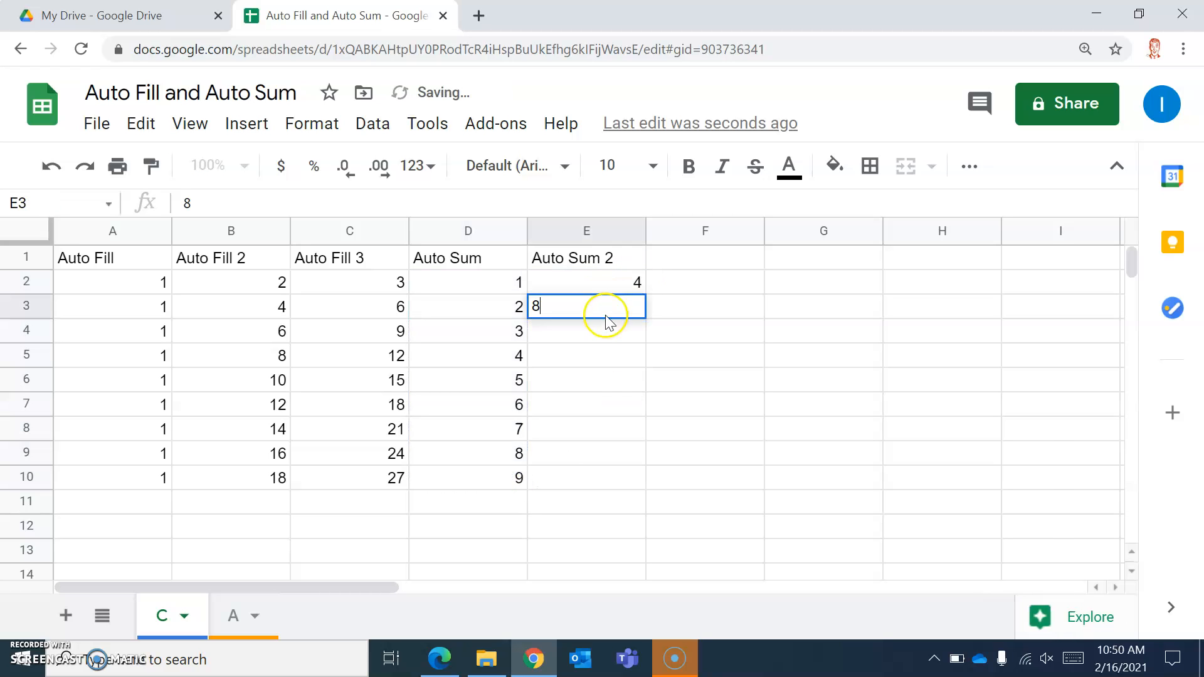
{"action": "key", "text": "Return"}
{"action": "left_click_drag", "start_coordinate": [624, 289], "coordinate": [643, 481]}
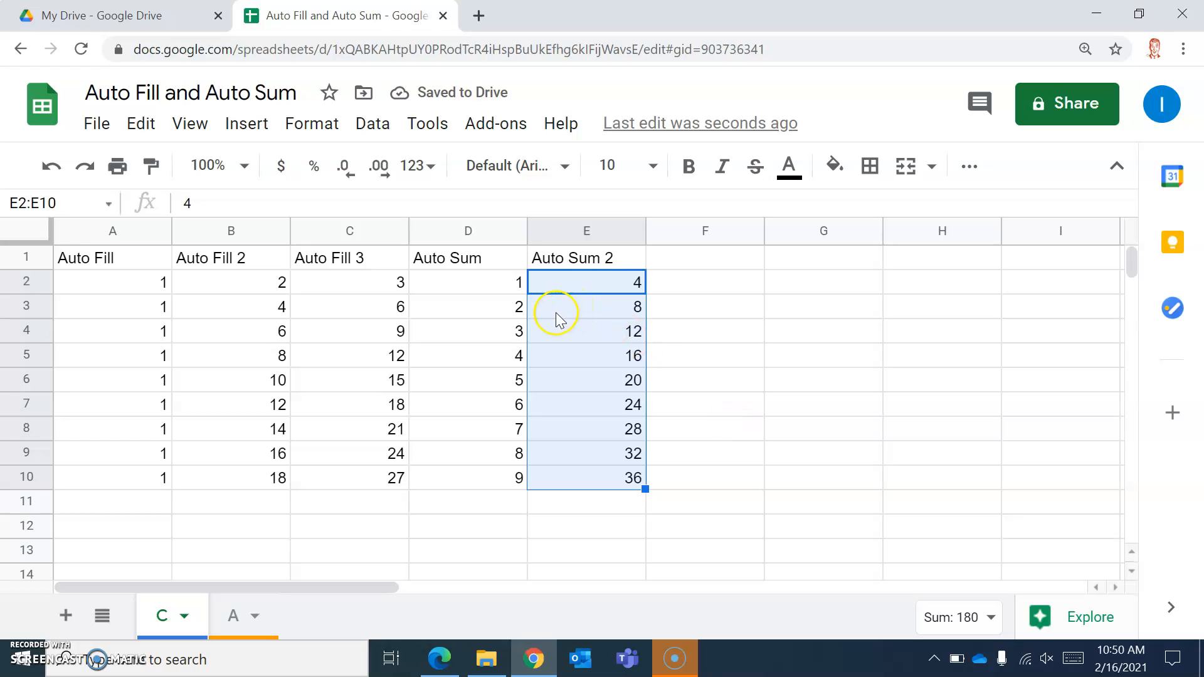
Check the sum of D2:D10 and enter it as 45 in D11.
{"action": "left_click_drag", "start_coordinate": [497, 285], "coordinate": [501, 484]}
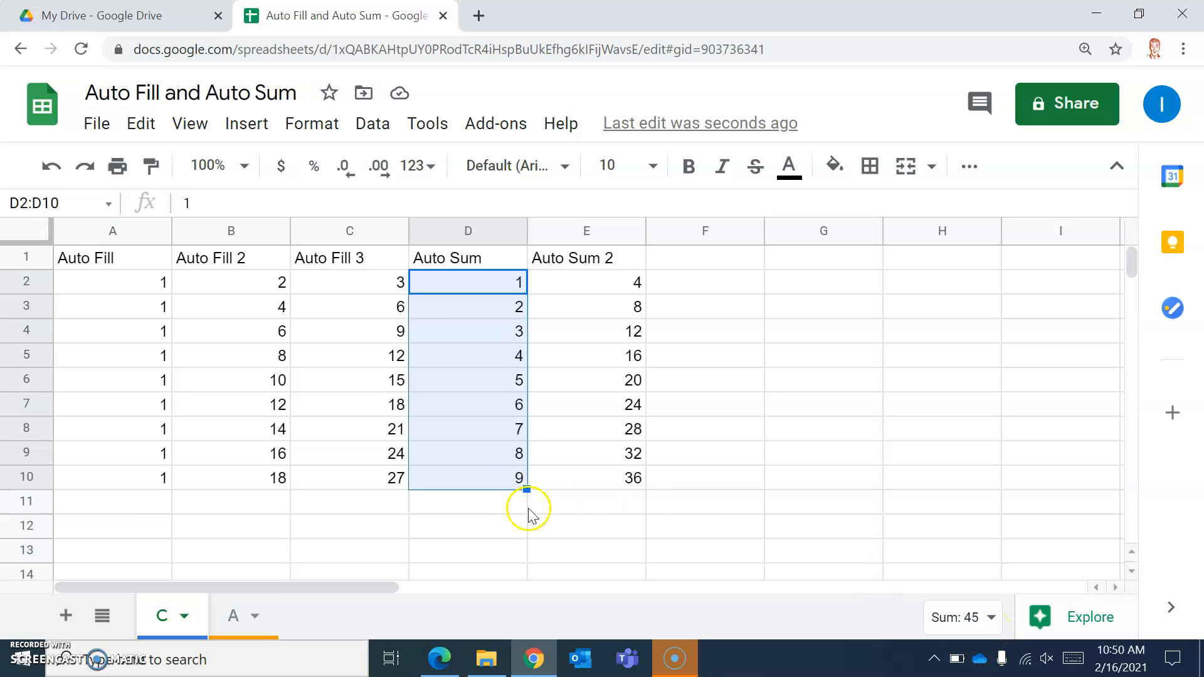
{"action": "left_click", "coordinate": [496, 504]}
{"action": "type", "text": "45"}
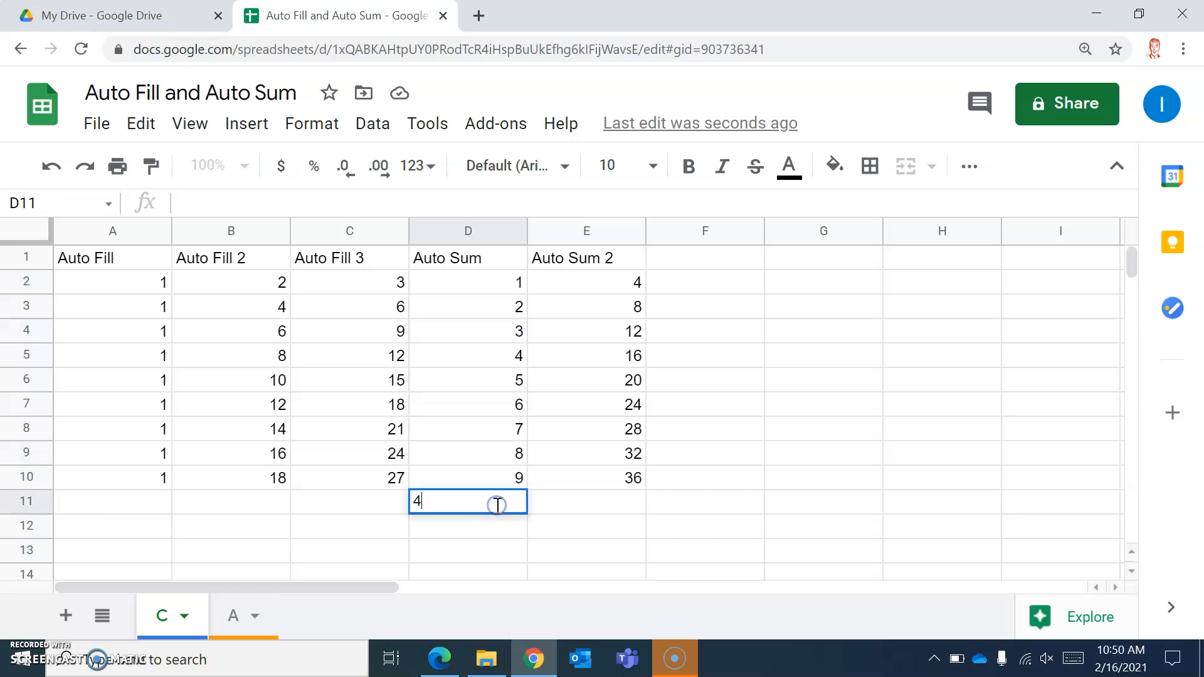
{"action": "left_click", "coordinate": [645, 529]}
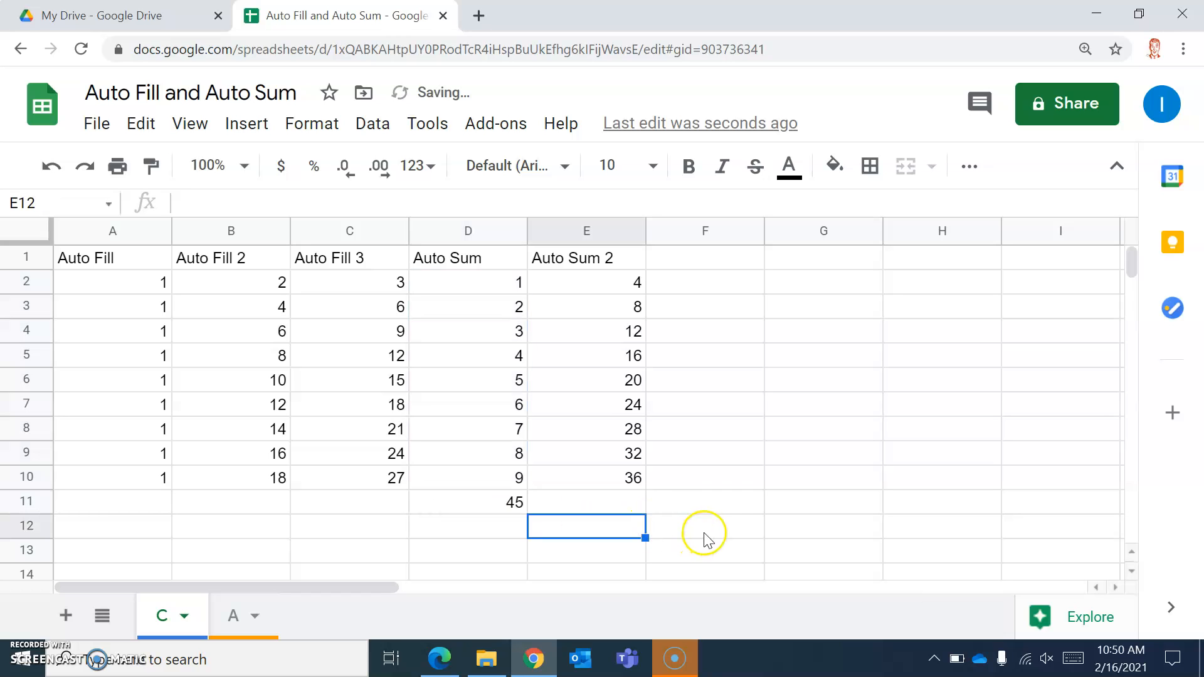
Check the sum of E2:E10 and enter it as 180 in E11.
{"action": "left_click_drag", "start_coordinate": [619, 281], "coordinate": [624, 480]}
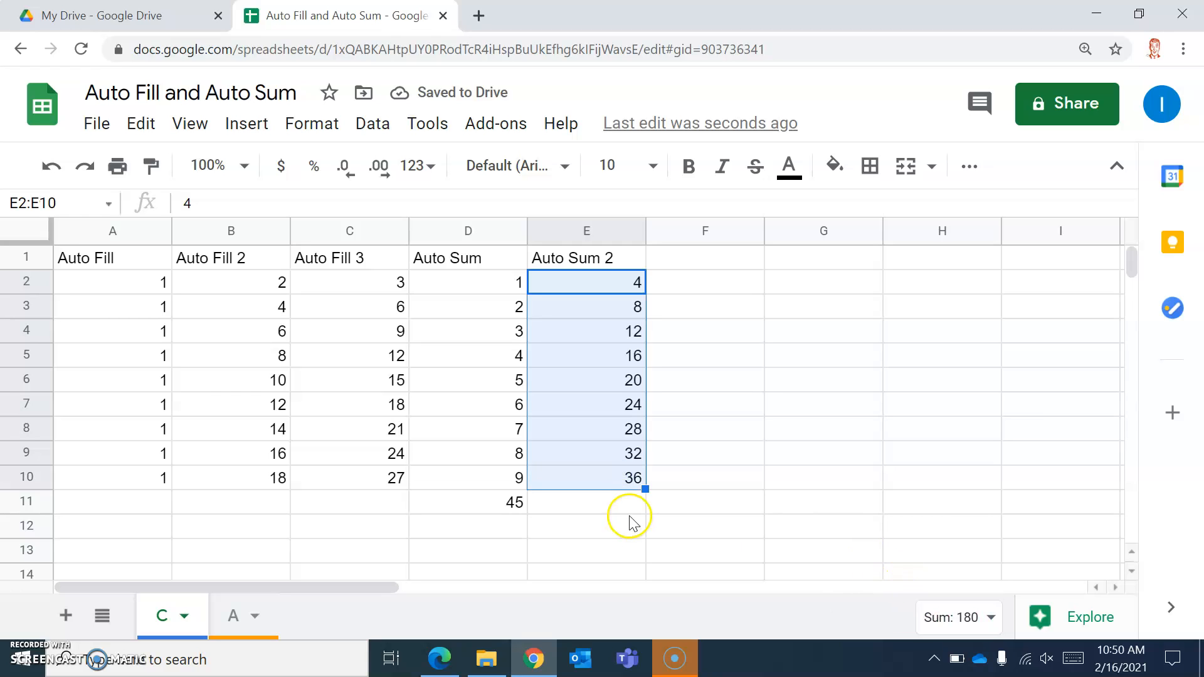
{"action": "left_click", "coordinate": [622, 502]}
{"action": "type", "text": "18"}
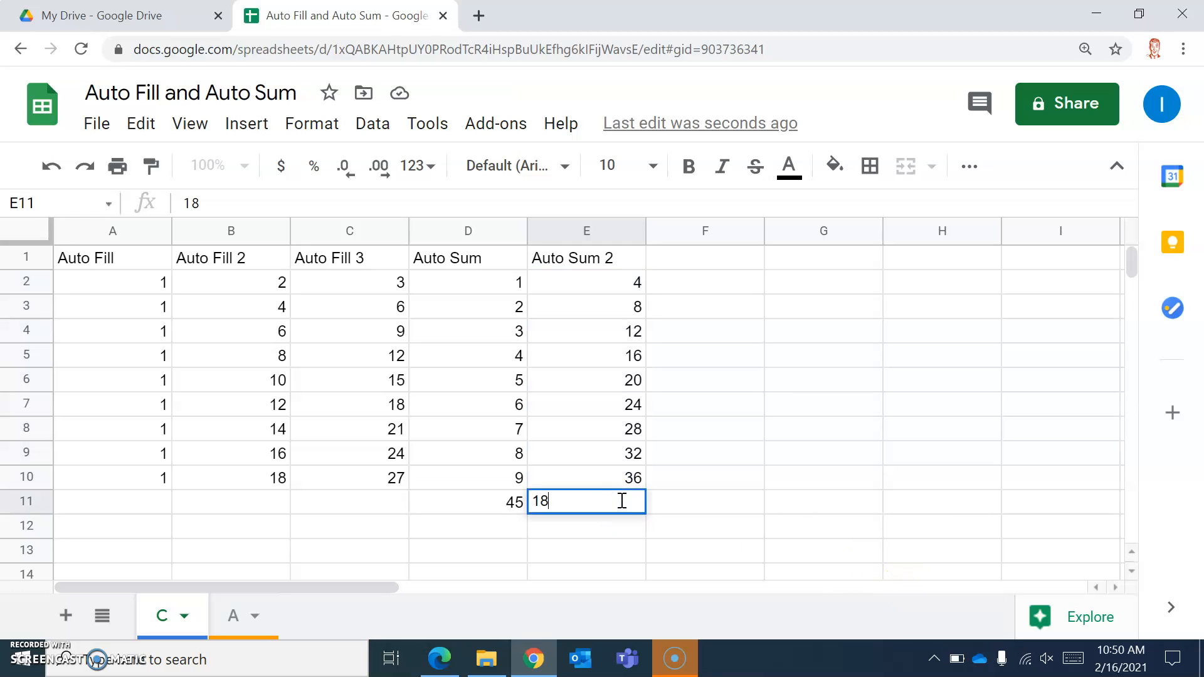
{"action": "type", "text": "0"}
{"action": "left_click", "coordinate": [782, 501]}
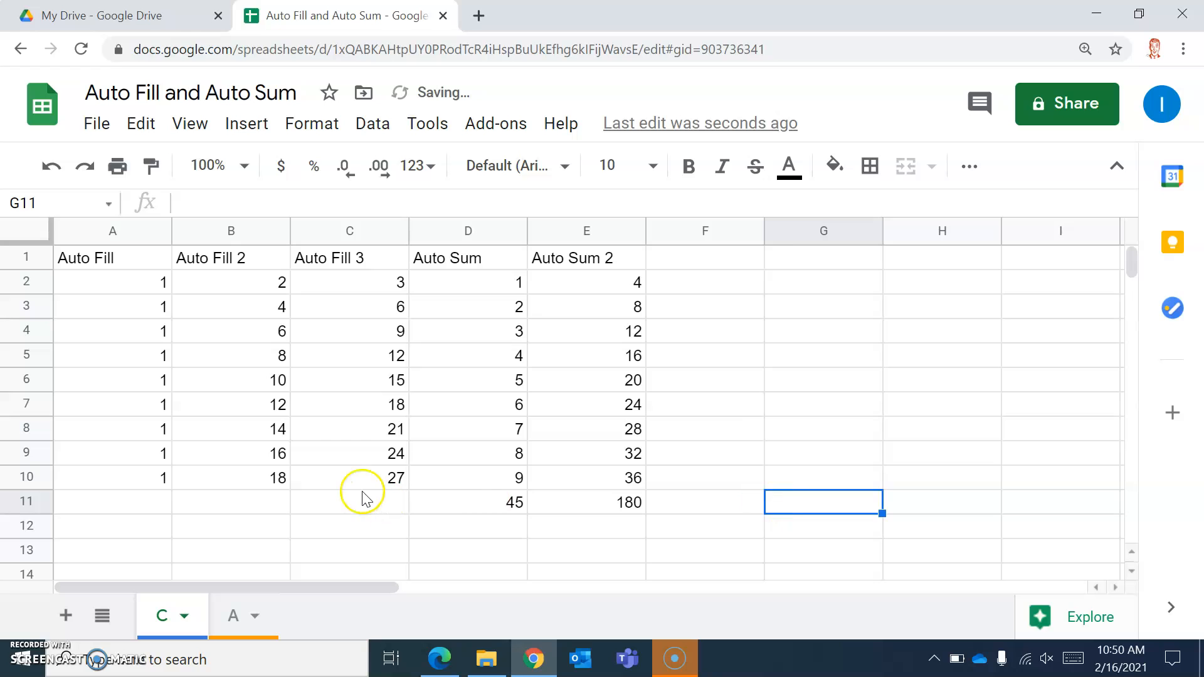
Total the Auto Fill column in A11 with the formula =sum(A2:A10).
{"action": "left_click", "coordinate": [126, 502]}
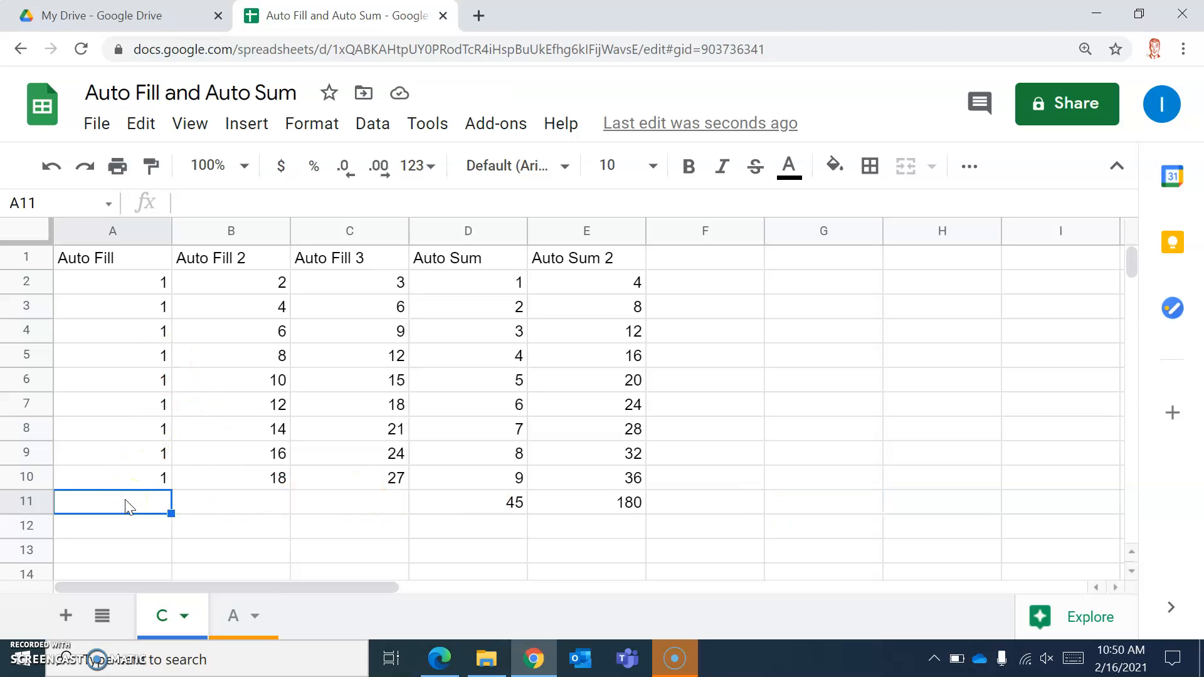
{"action": "type", "text": "=sum("}
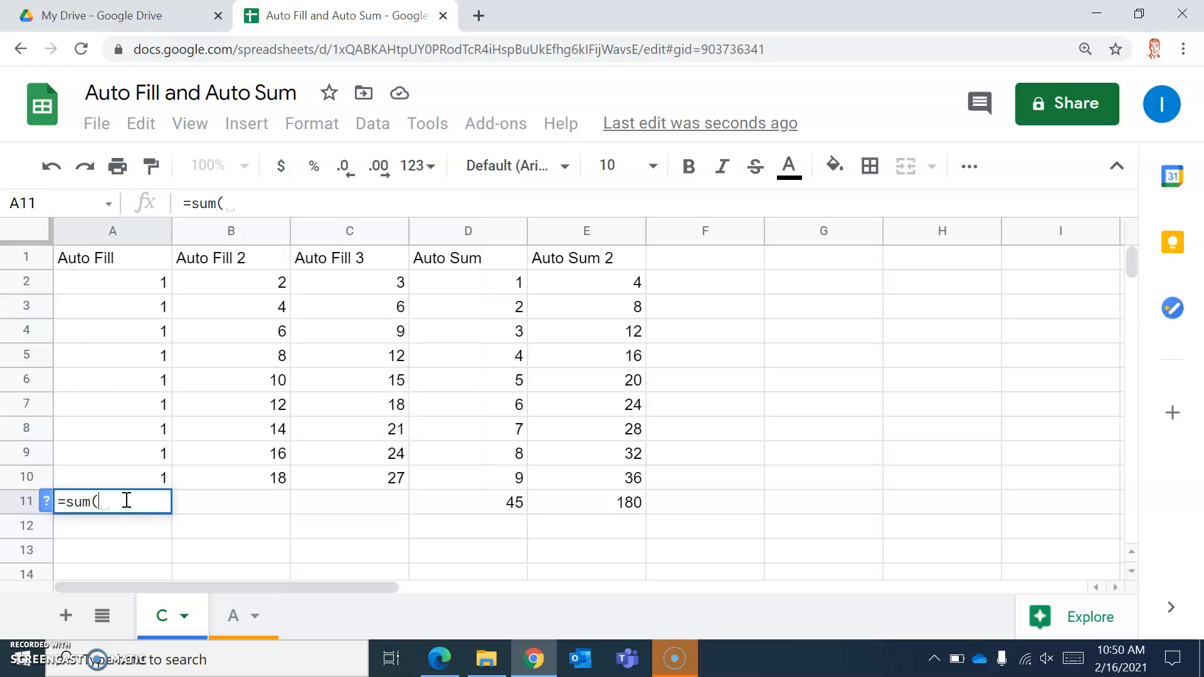
{"action": "left_click", "coordinate": [129, 286]}
{"action": "left_click_drag", "start_coordinate": [130, 289], "coordinate": [121, 475]}
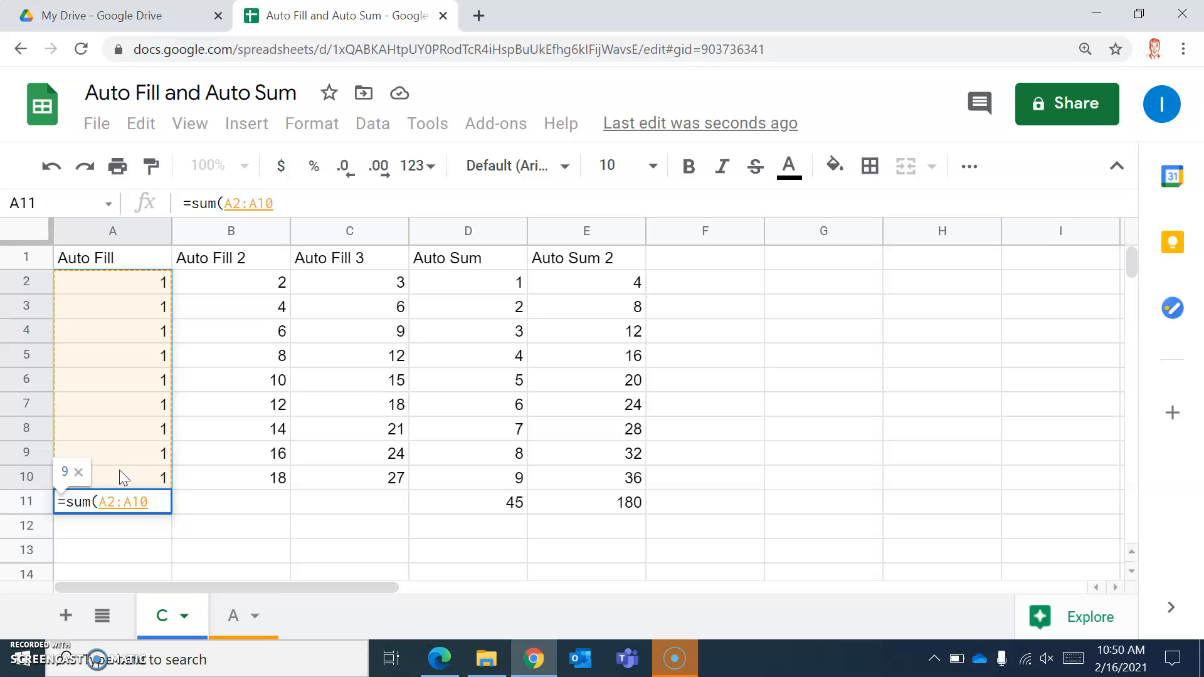
{"action": "type", "text": ")"}
{"action": "key", "text": "Return"}
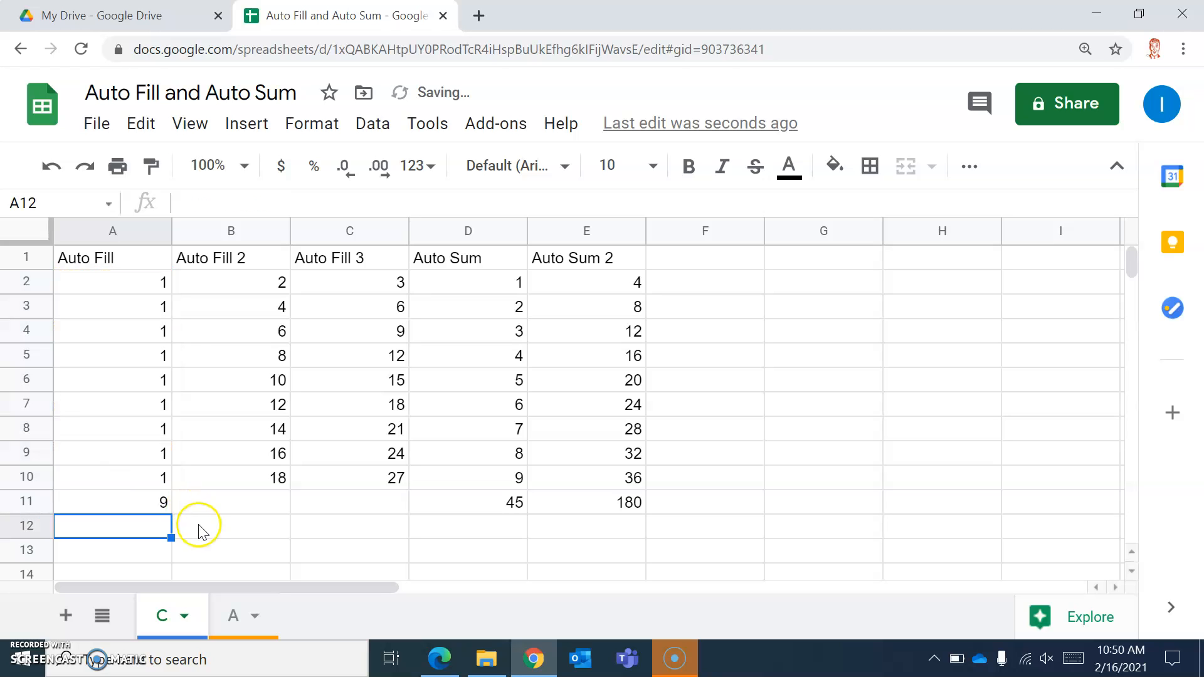
Fill the A11 sum formula across to B11 and C11, and check the copied formula in each of those cells.
{"action": "left_click", "coordinate": [147, 505]}
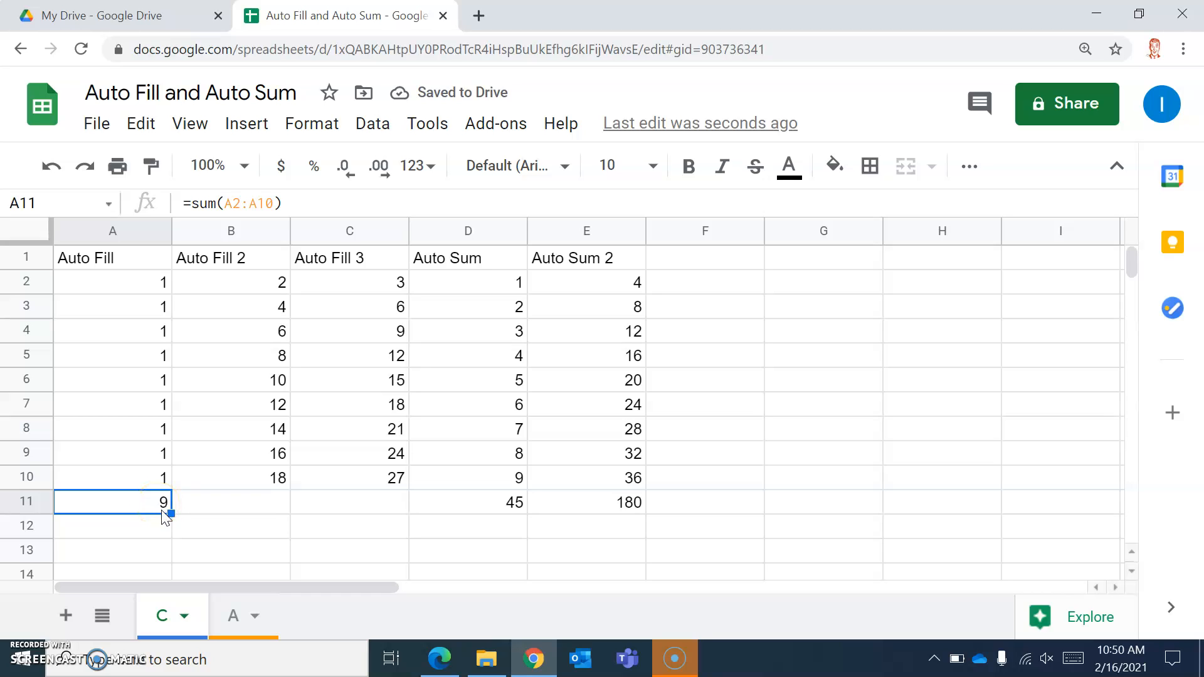
{"action": "left_click_drag", "start_coordinate": [171, 515], "coordinate": [172, 515]}
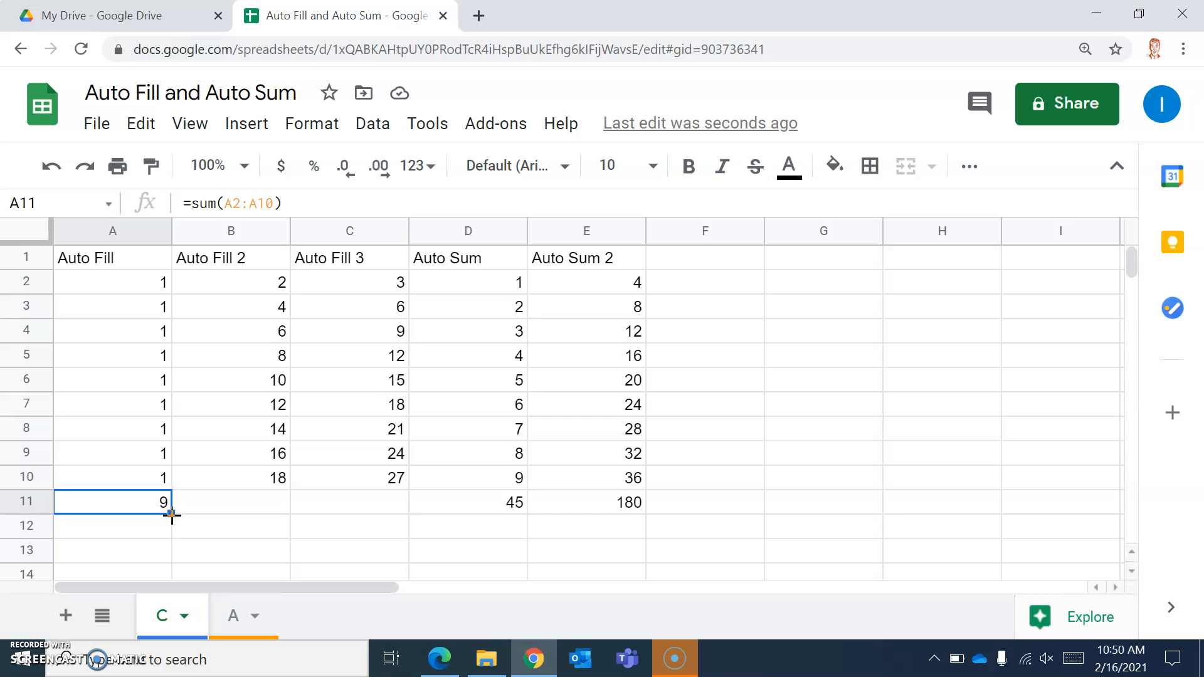
{"action": "left_click_drag", "start_coordinate": [172, 515], "coordinate": [352, 521]}
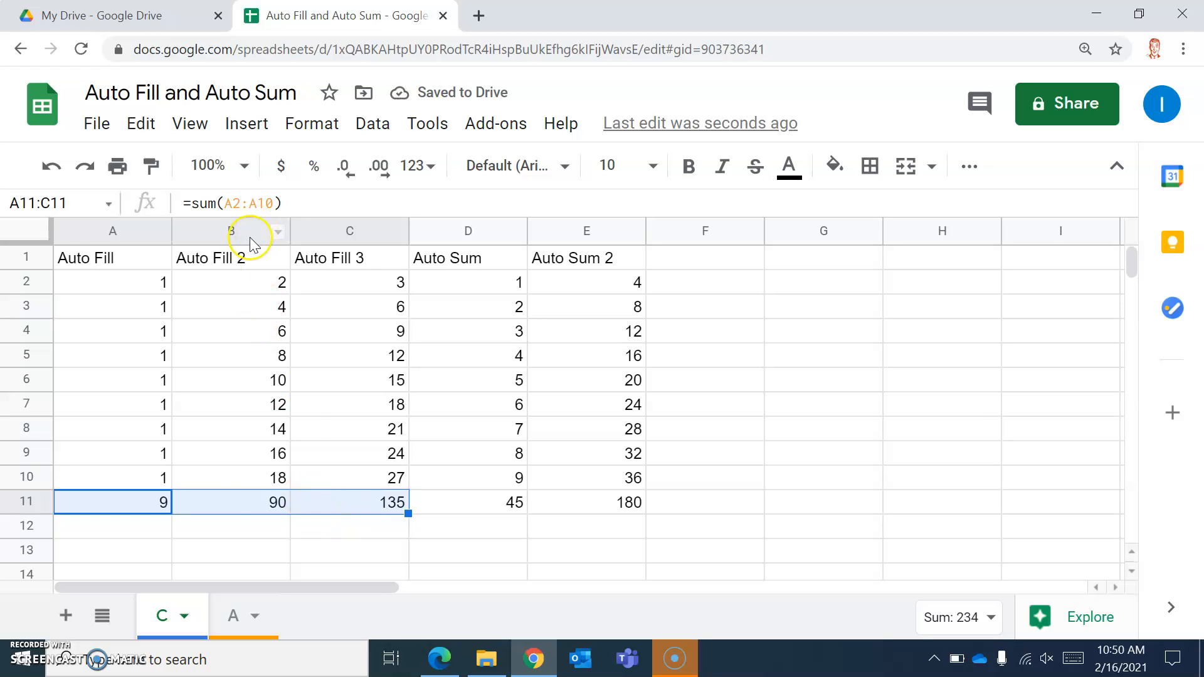
{"action": "left_click", "coordinate": [237, 521]}
{"action": "left_click", "coordinate": [236, 502]}
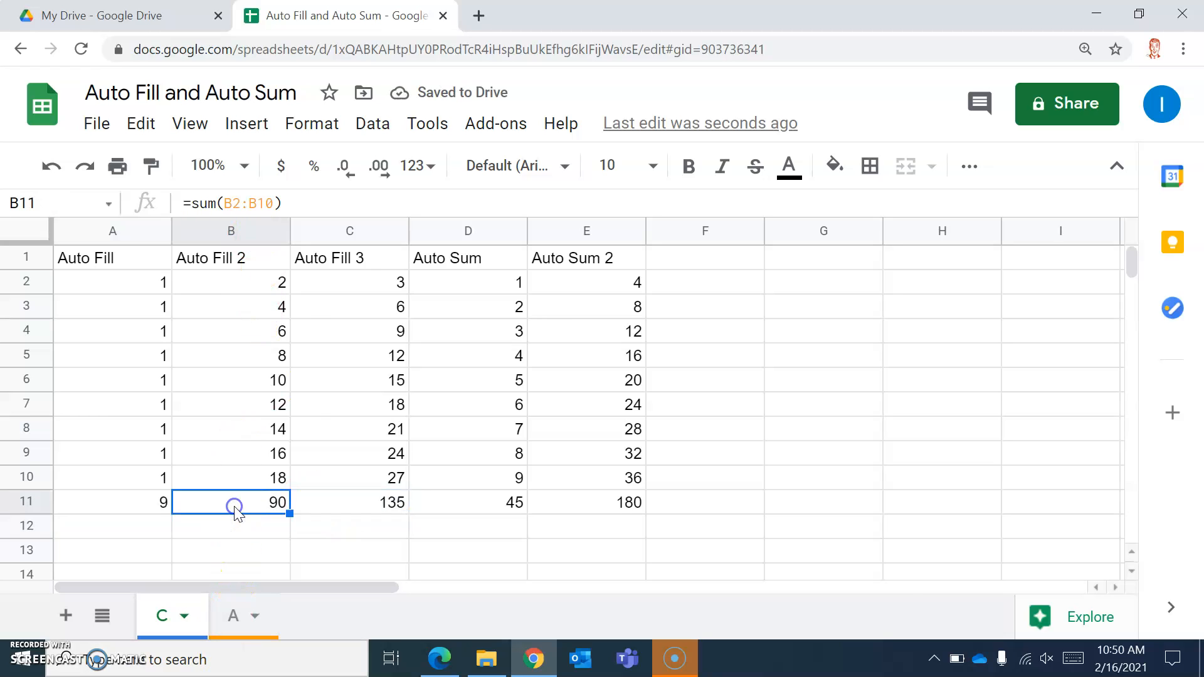
{"action": "left_click", "coordinate": [269, 211]}
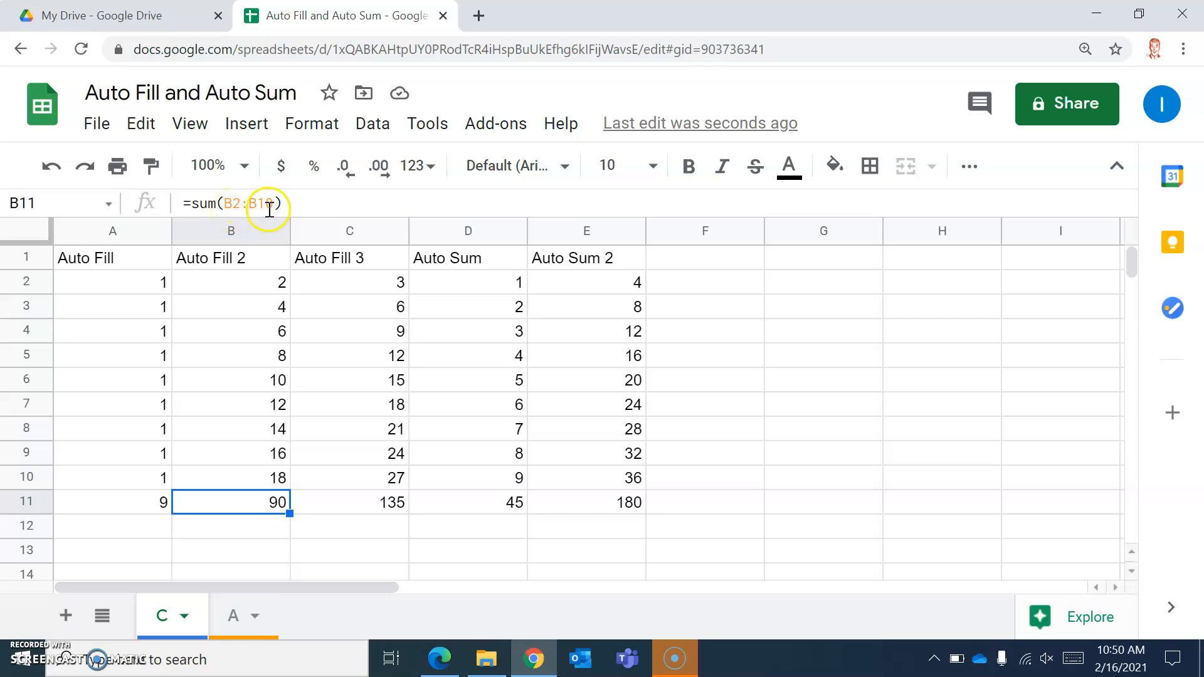
{"action": "left_click", "coordinate": [350, 507]}
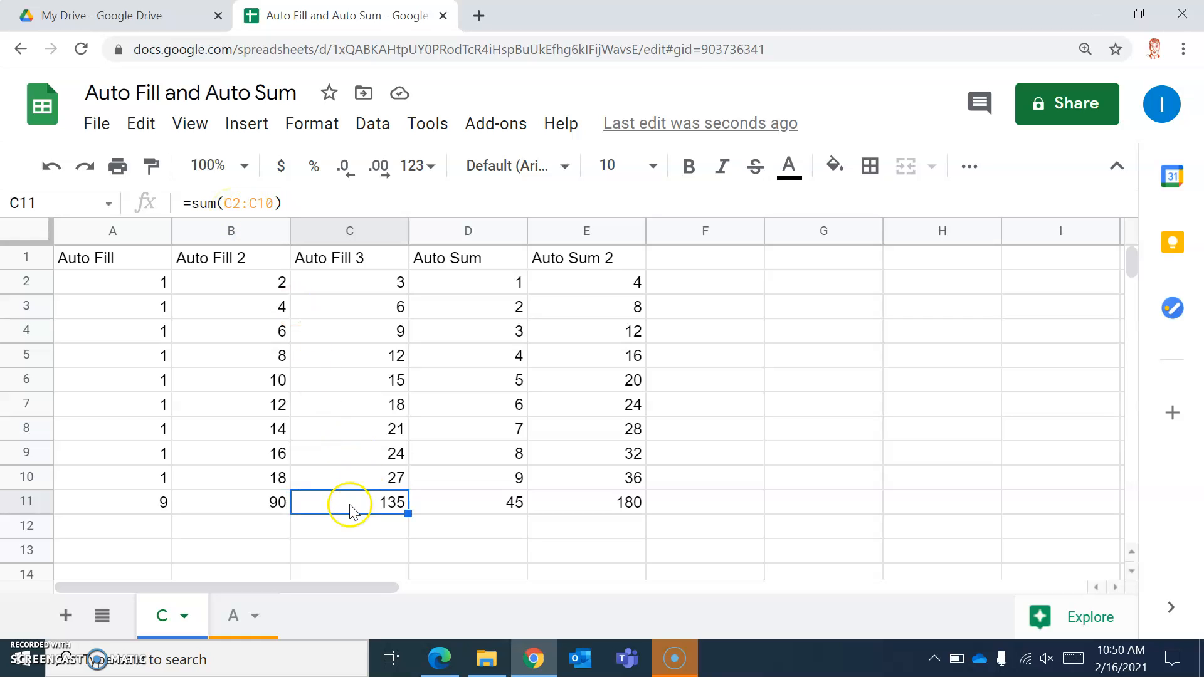